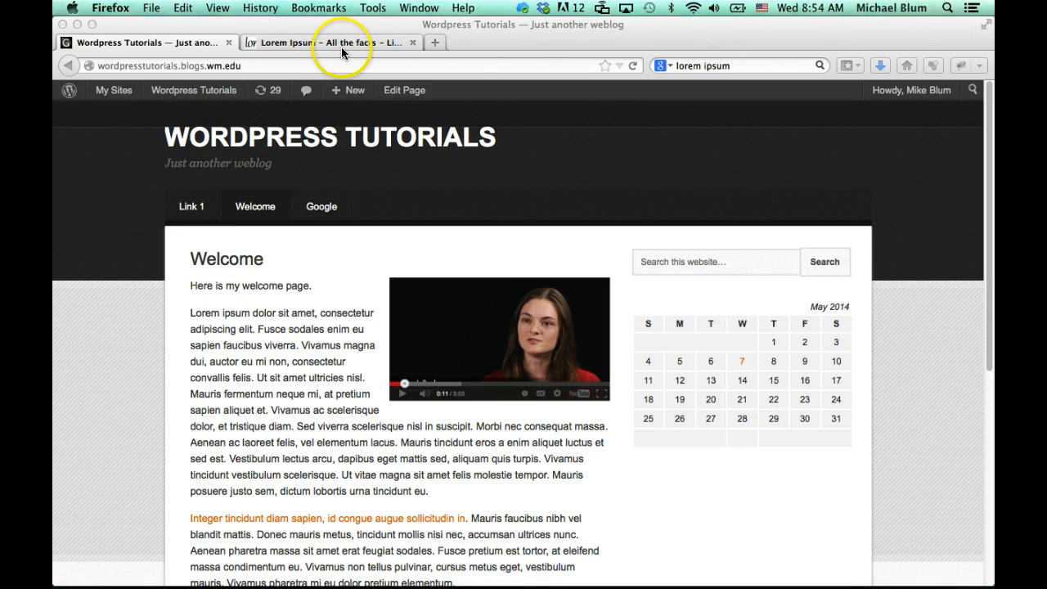
Load youtube.com in the browser tab that shows the Lorem Ipsum generator.
left_click(371, 44)
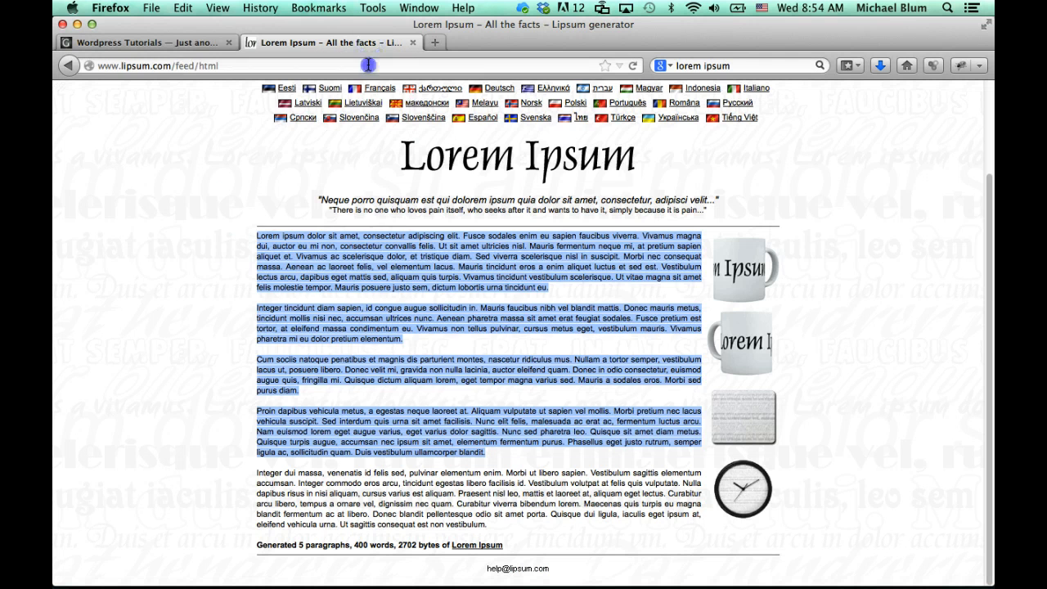
left_click(368, 65)
type("youtube.com/")
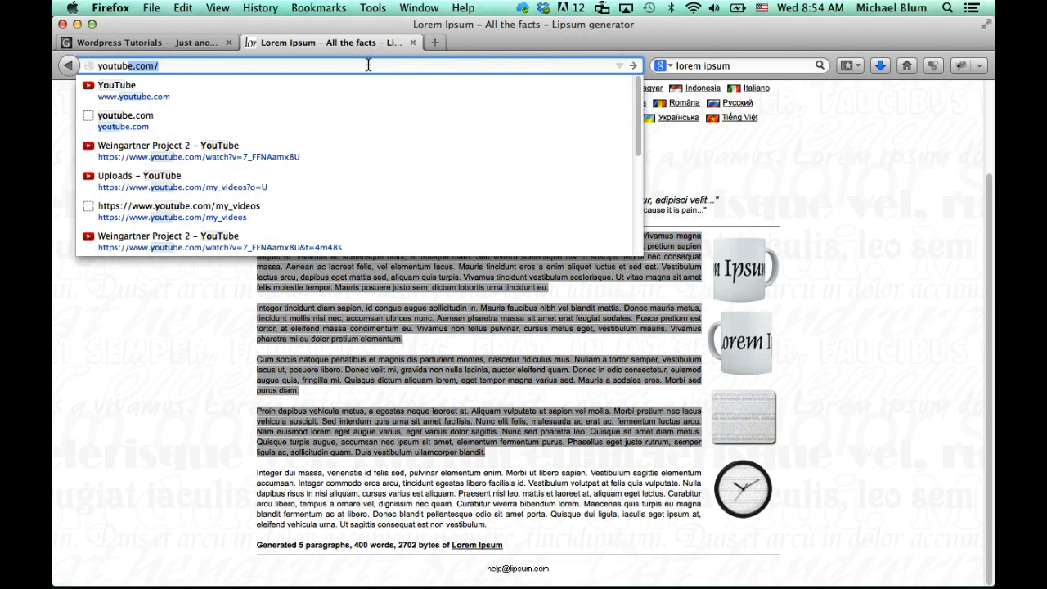
key("Return")
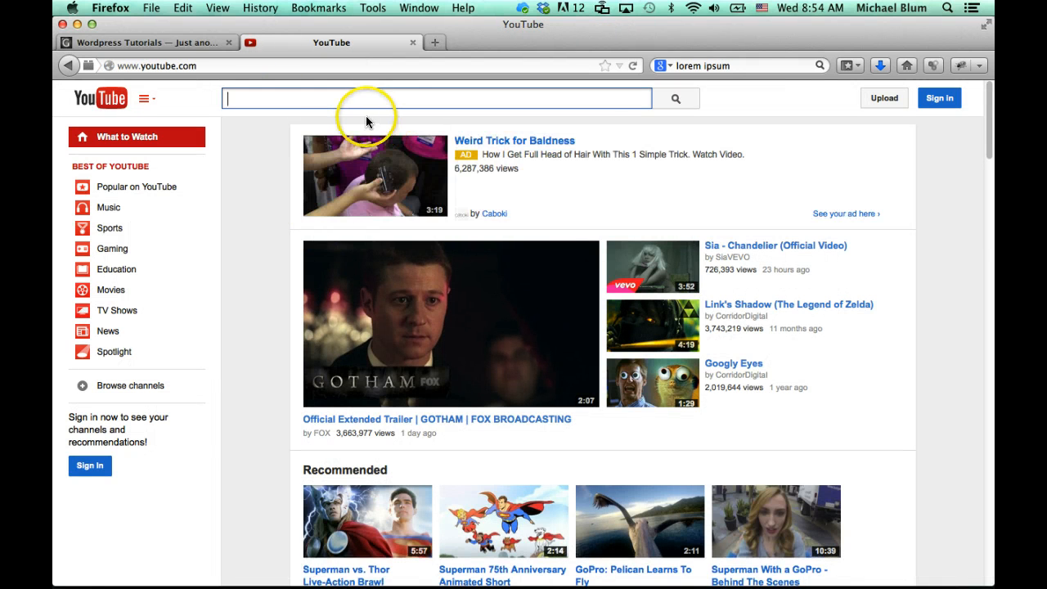
Search YouTube for "darwin" and open the video "Evolution - Part 1 of 7 - Darwin's Dangerous Idea".
left_click(314, 98)
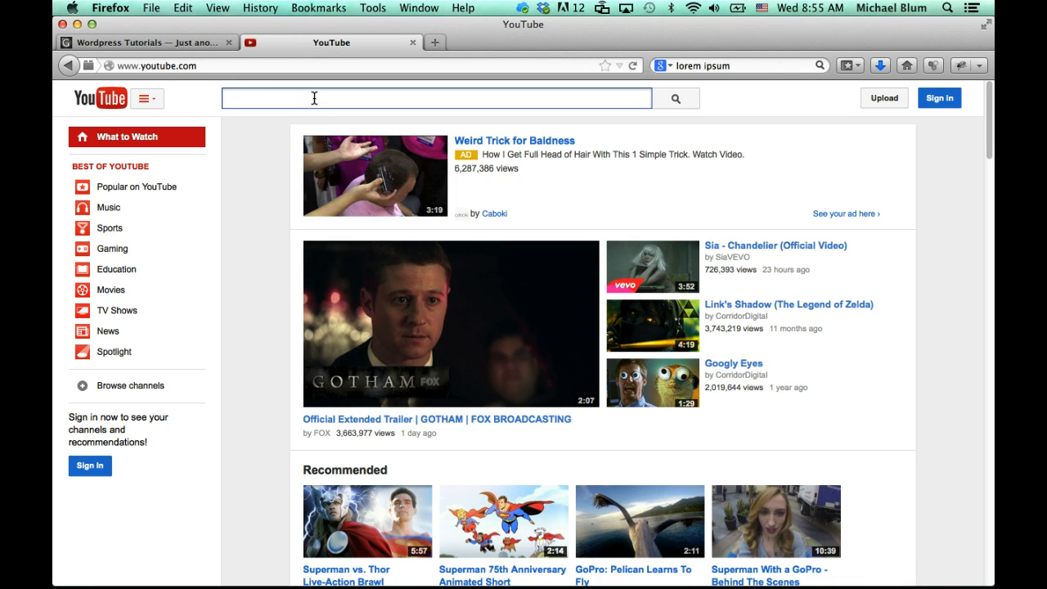
type("darwin")
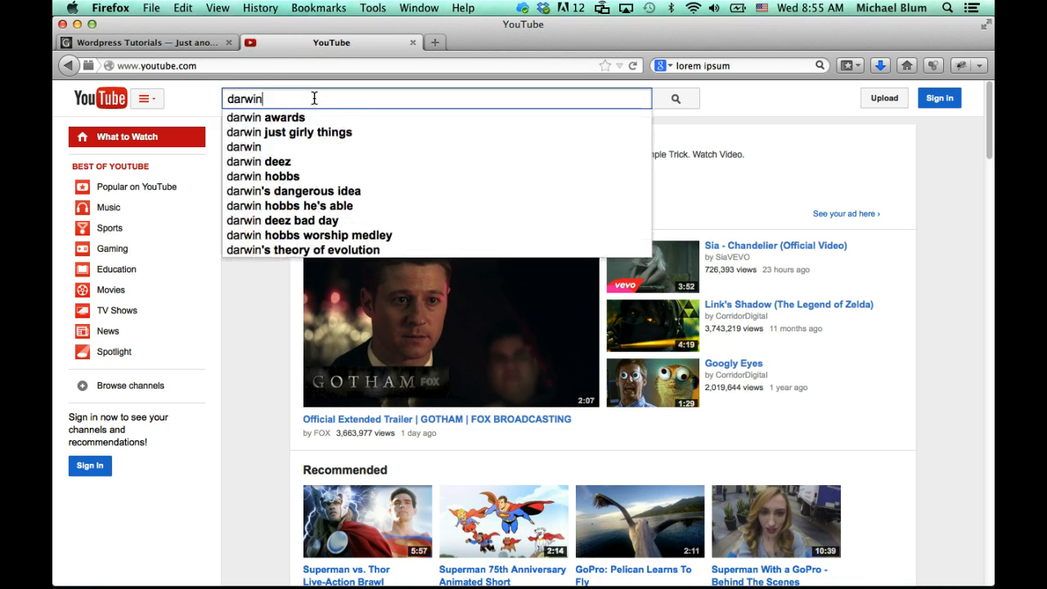
key("Return")
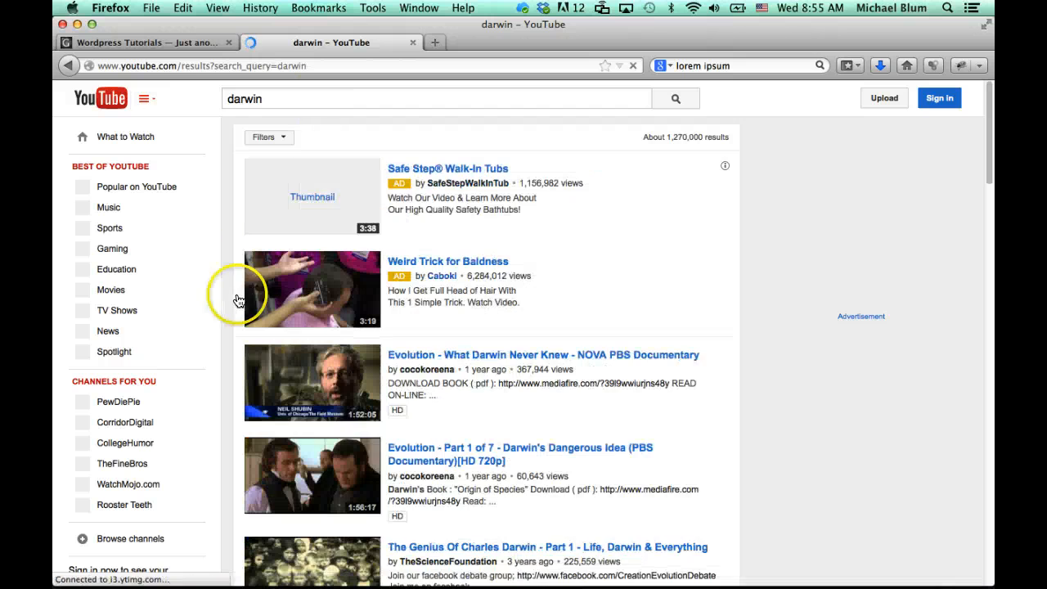
scroll(344, 347, "down", 3)
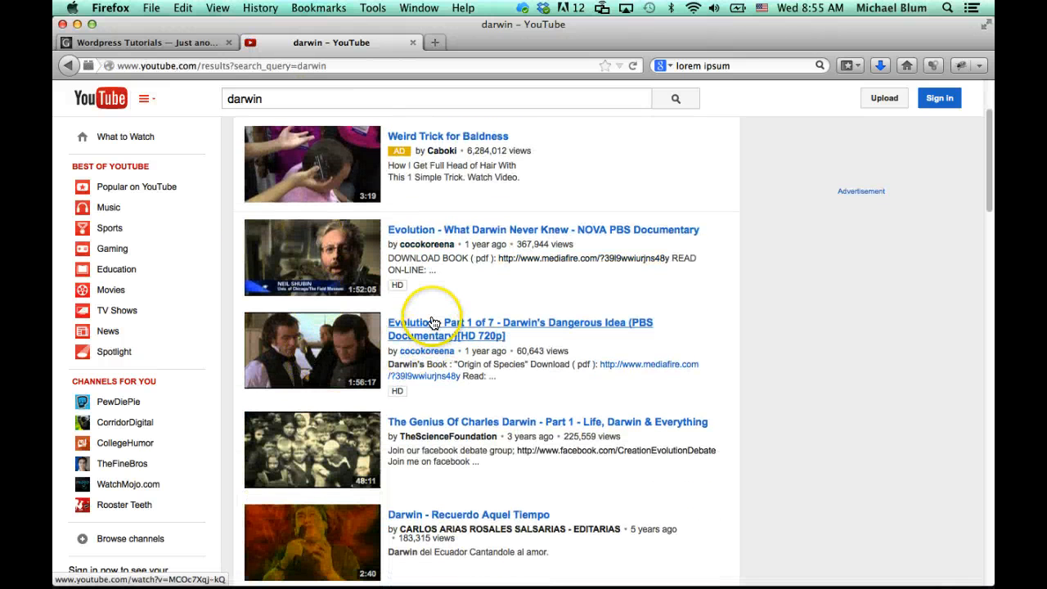
left_click(305, 336)
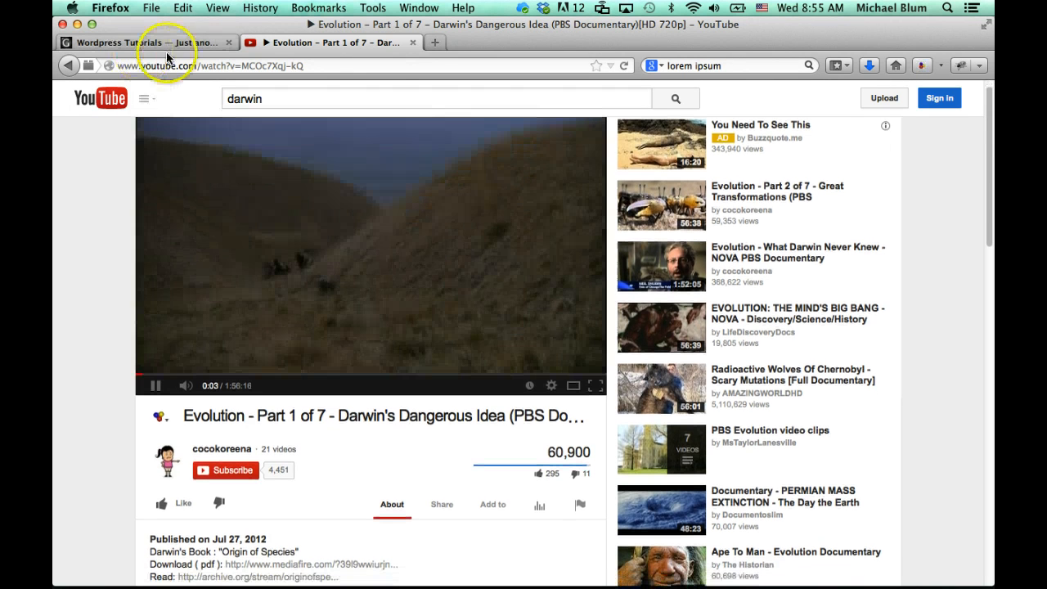
left_click(154, 384)
left_click(164, 101)
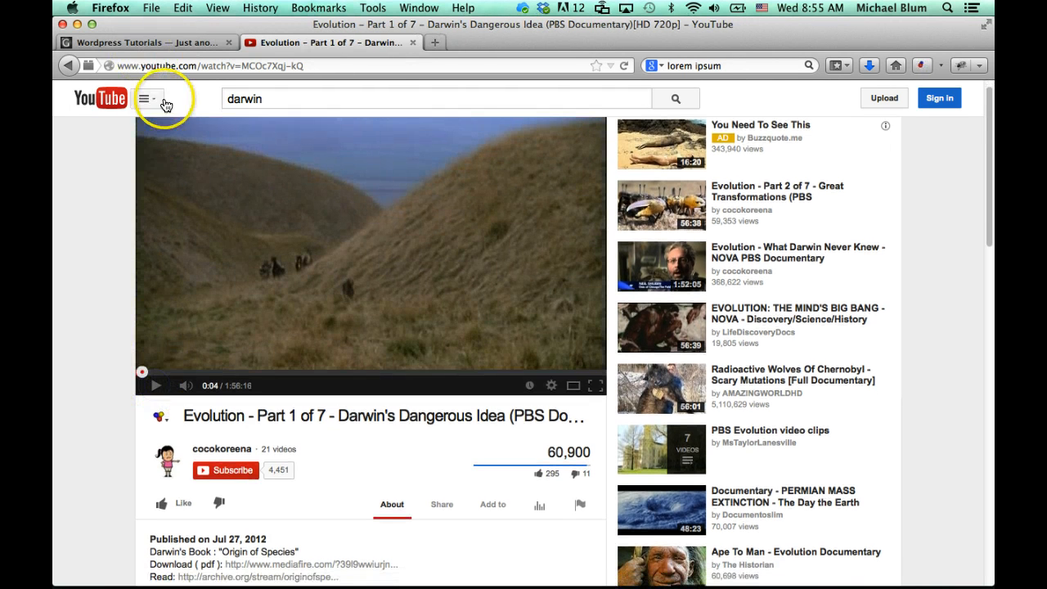
left_click(195, 68)
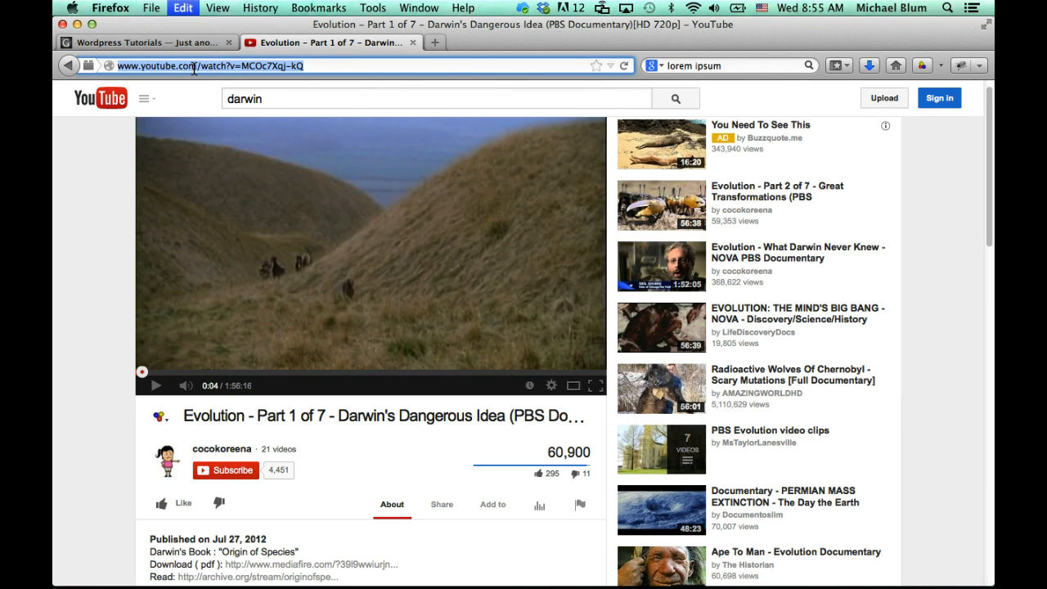
key("super+v")
left_click(67, 66)
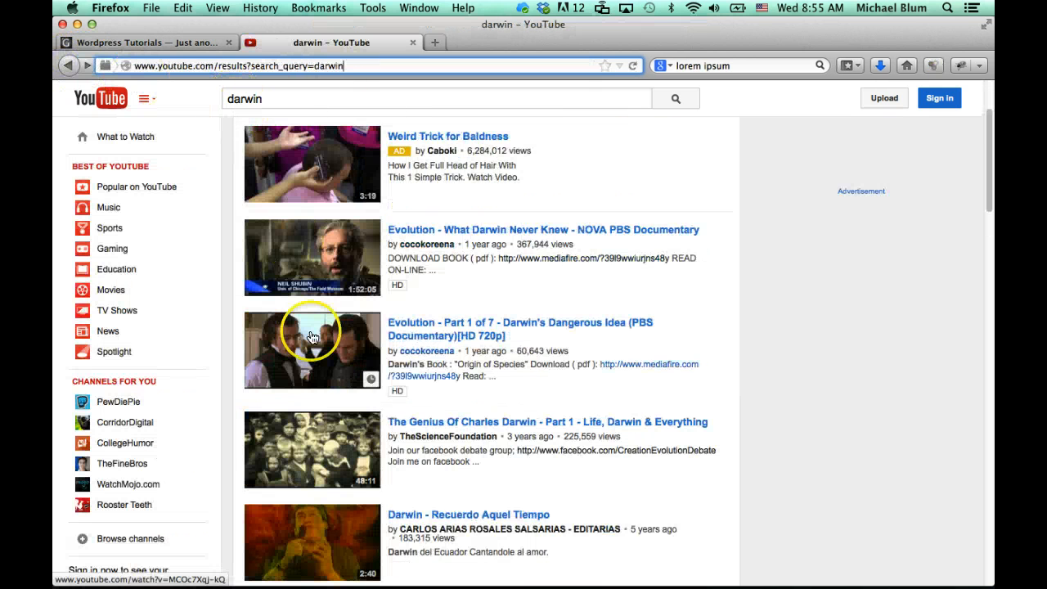
Reopen the "Evolution - Part 1 of 7 - Darwin's Dangerous Idea" video, copy its web address and pause playback.
left_click(278, 335)
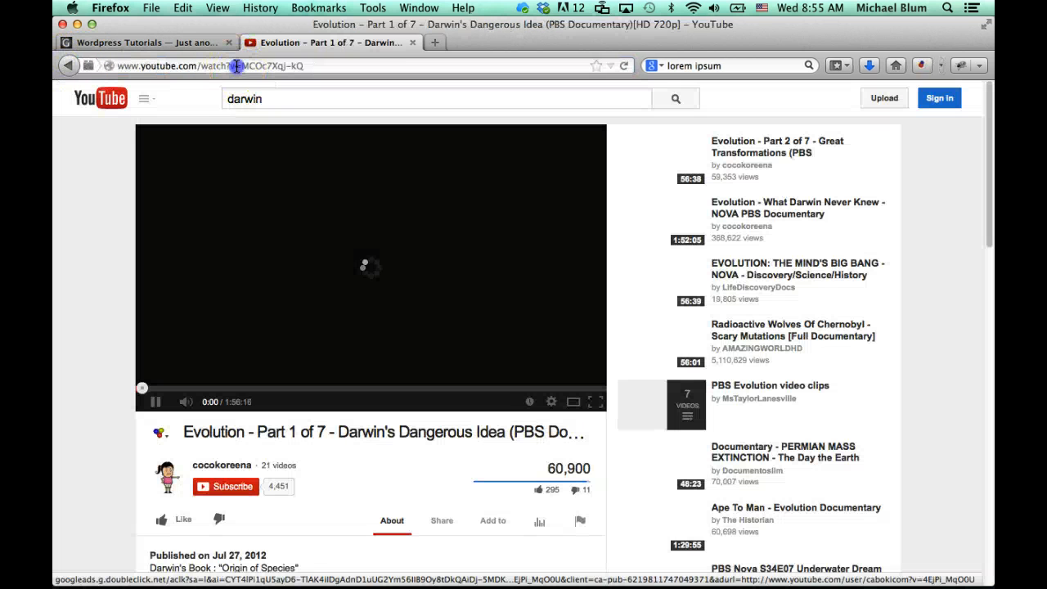
left_click(236, 66)
key("super+c")
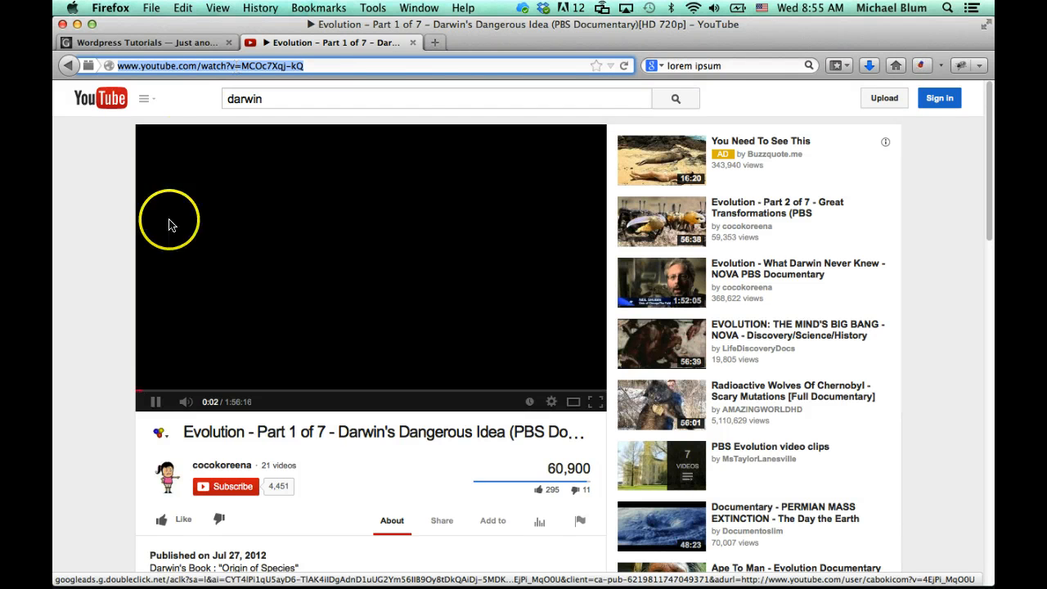
left_click(166, 45)
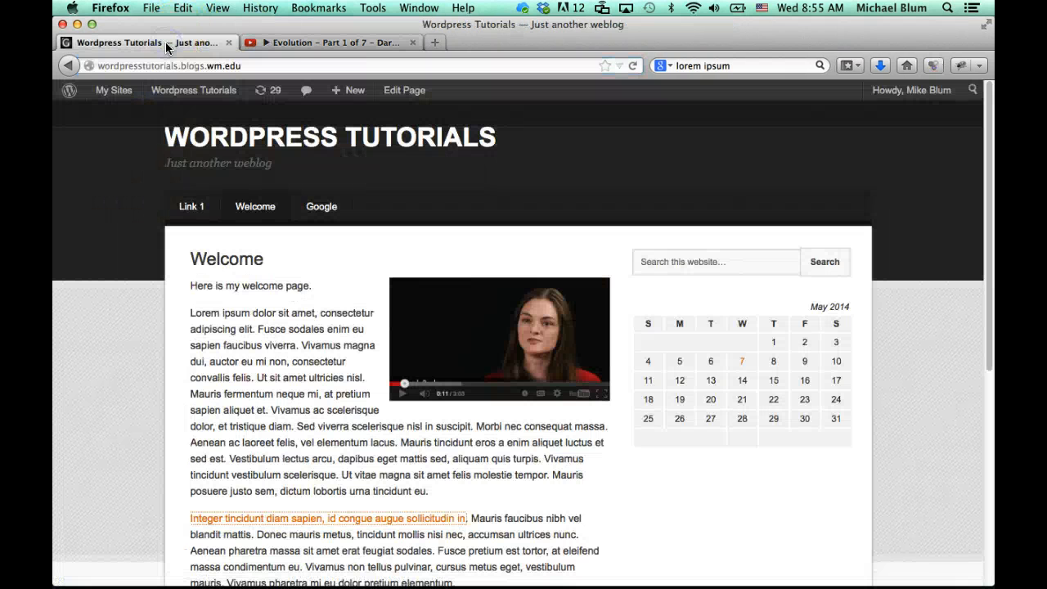
left_click(260, 42)
left_click(152, 410)
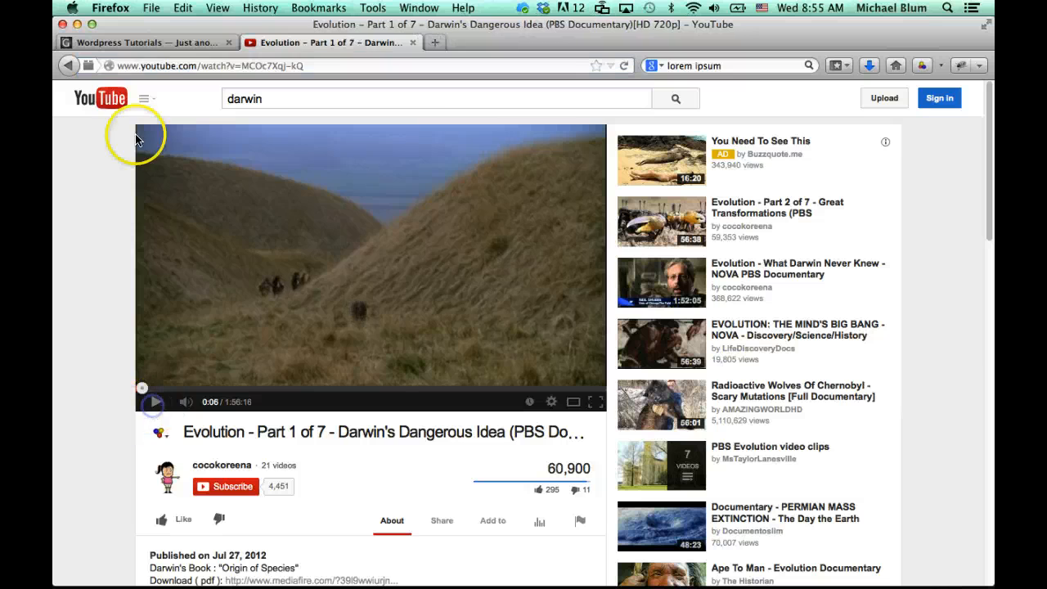
Edit the WordPress Welcome page, paste the copied YouTube URL on its own line after the "Integer tincidunt" paragraph, and update the page.
left_click(132, 42)
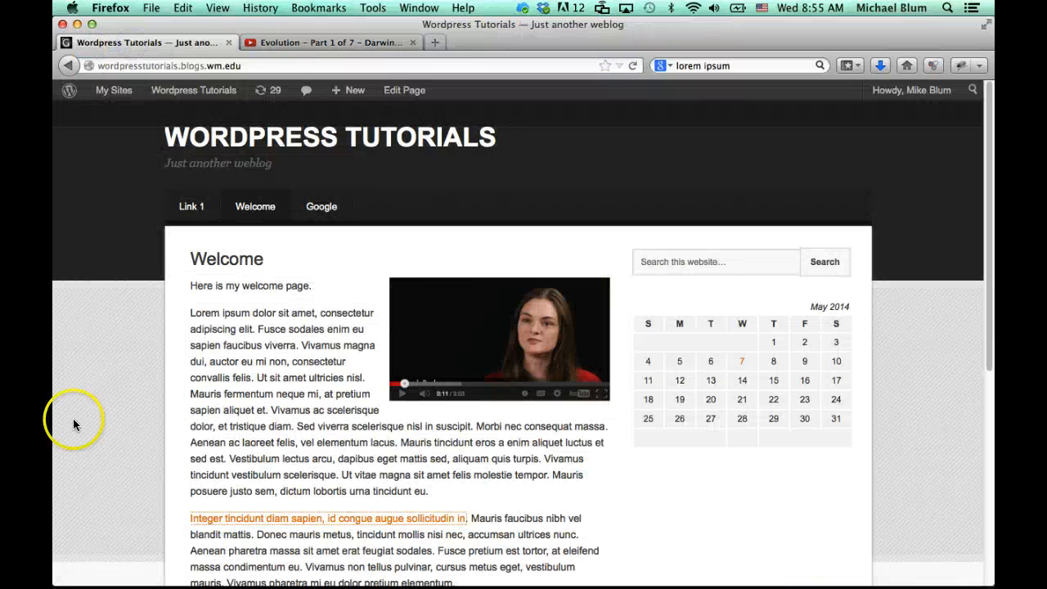
left_click(403, 92)
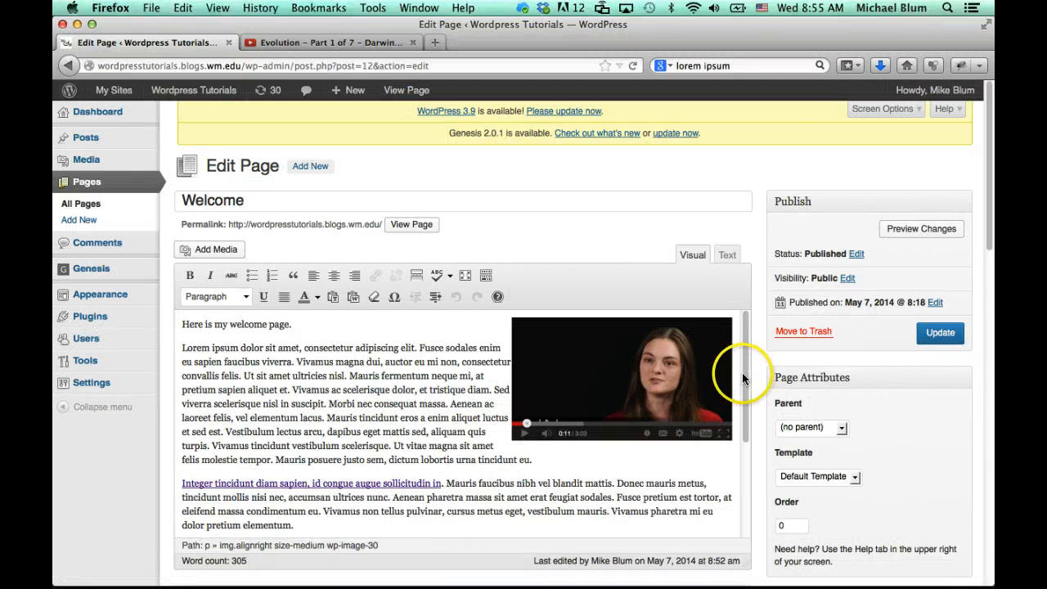
left_click_drag(745, 376, 745, 491)
left_click(403, 392)
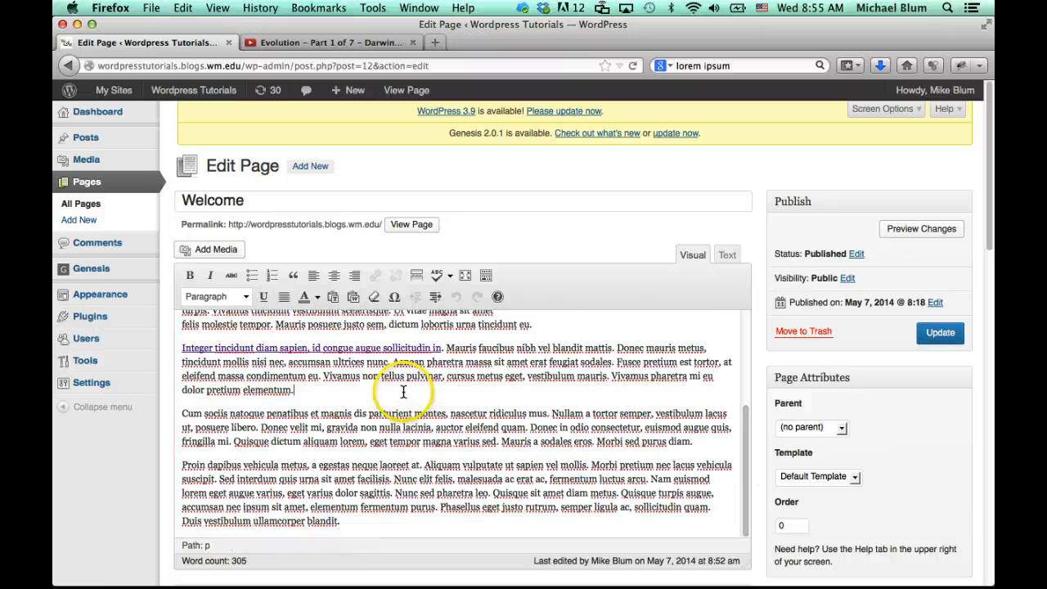
key("Return")
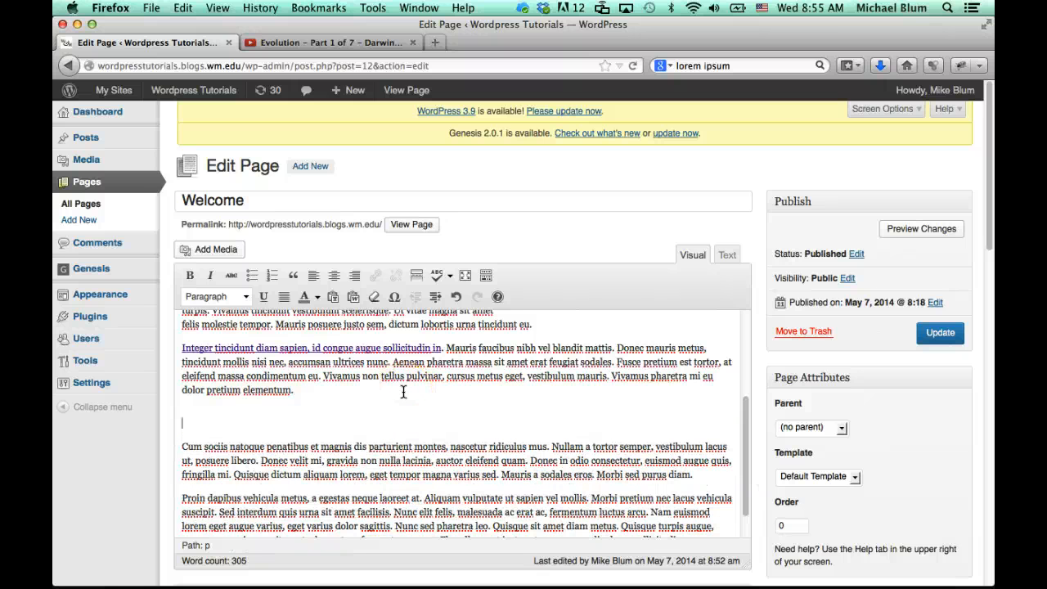
key("super+v")
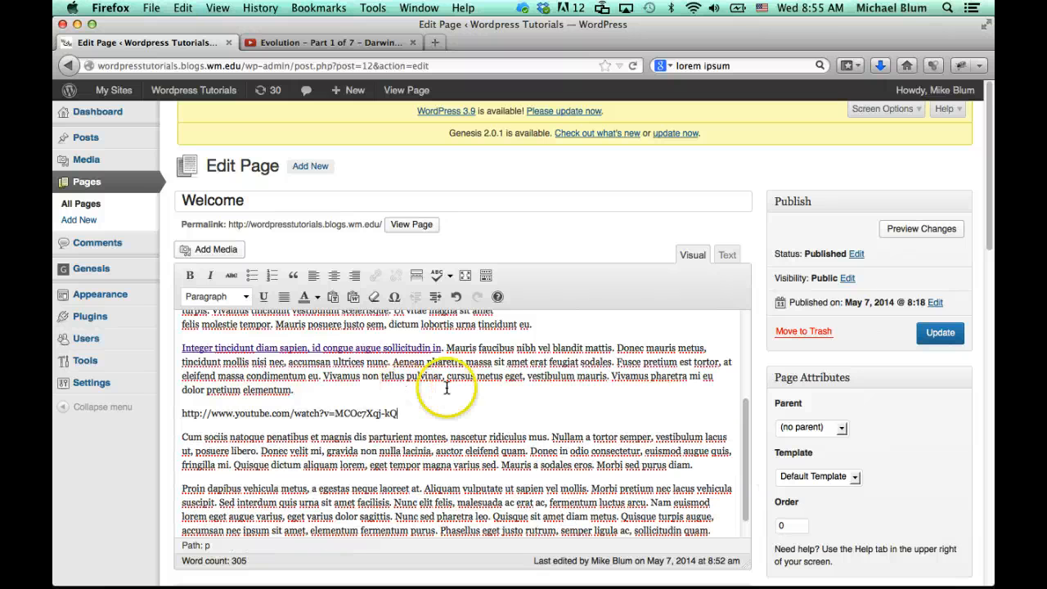
left_click(940, 335)
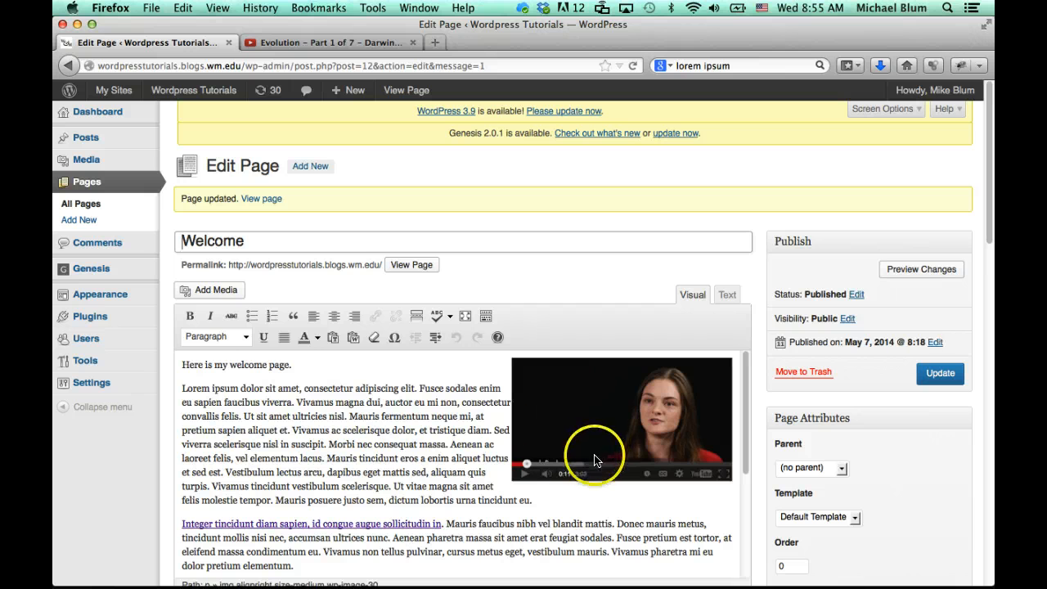
View the published Welcome page and check the YouTube video embedded between the paragraphs.
left_click(411, 267)
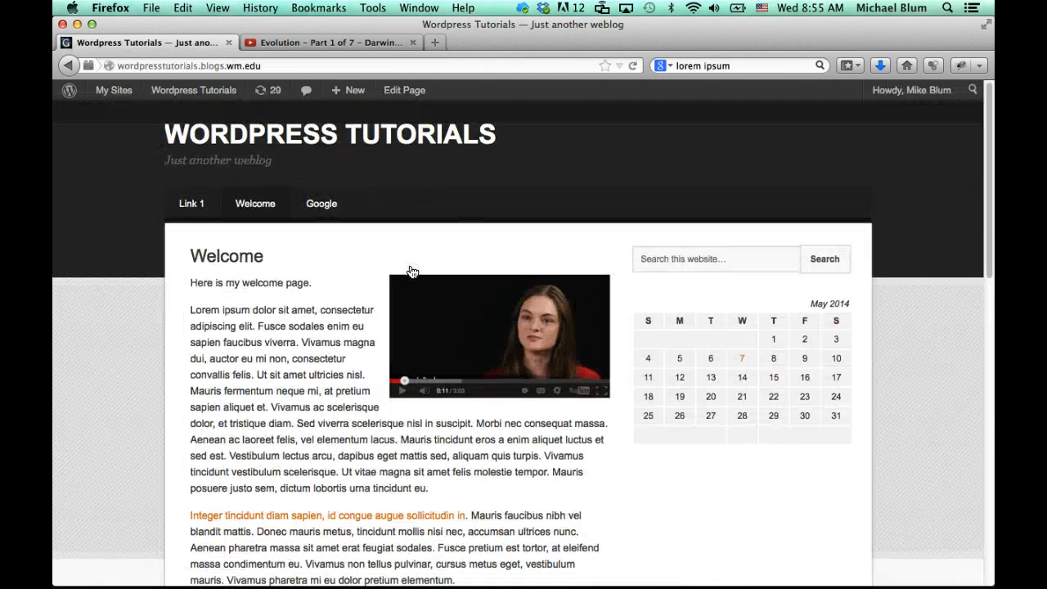
scroll(413, 271, "down", 4)
scroll(413, 272, "down", 5)
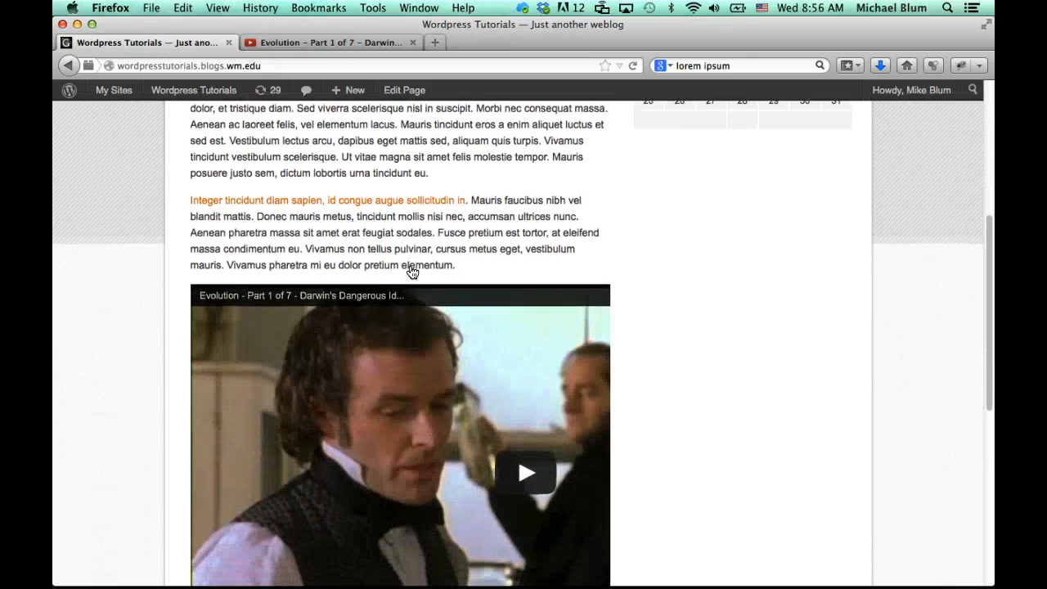
scroll(411, 271, "down", 4)
scroll(413, 271, "up", 13)
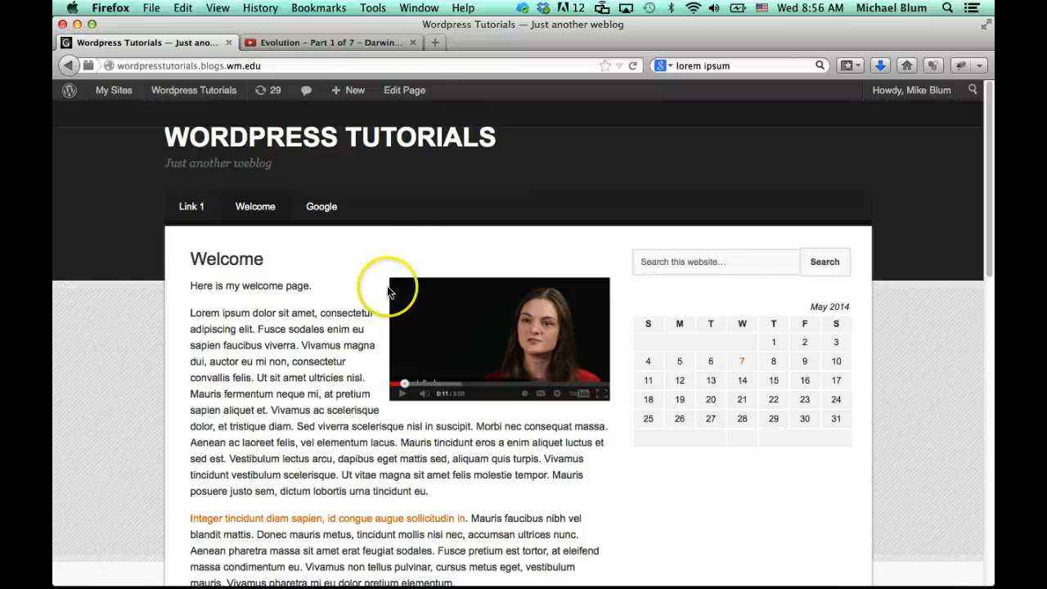
Reopen the Welcome page for editing and show its content as HTML text instead of the visual view.
left_click(404, 90)
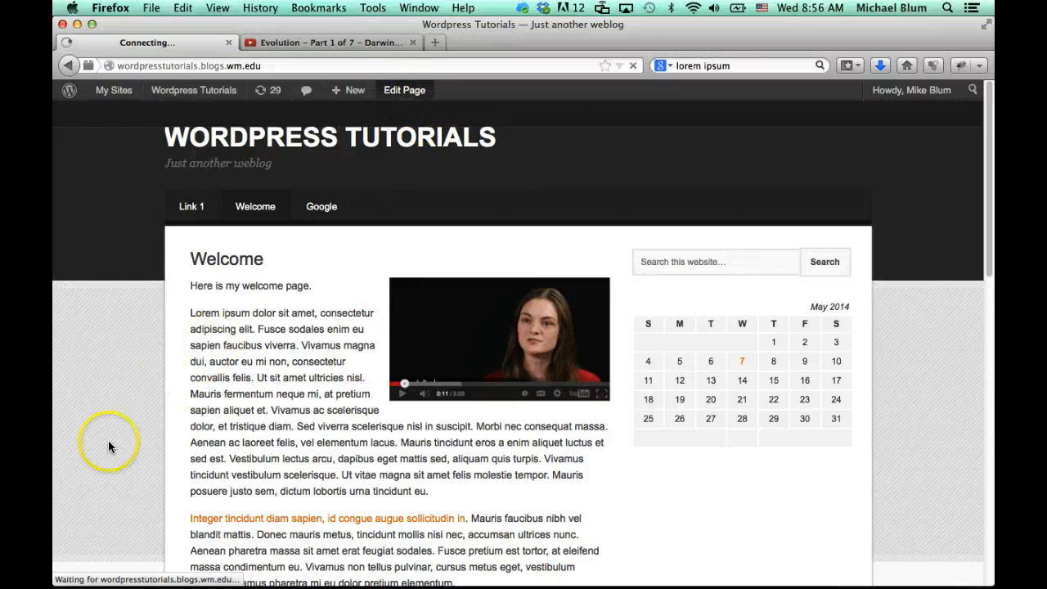
scroll(104, 443, "down", 1)
scroll(104, 442, "down", 3)
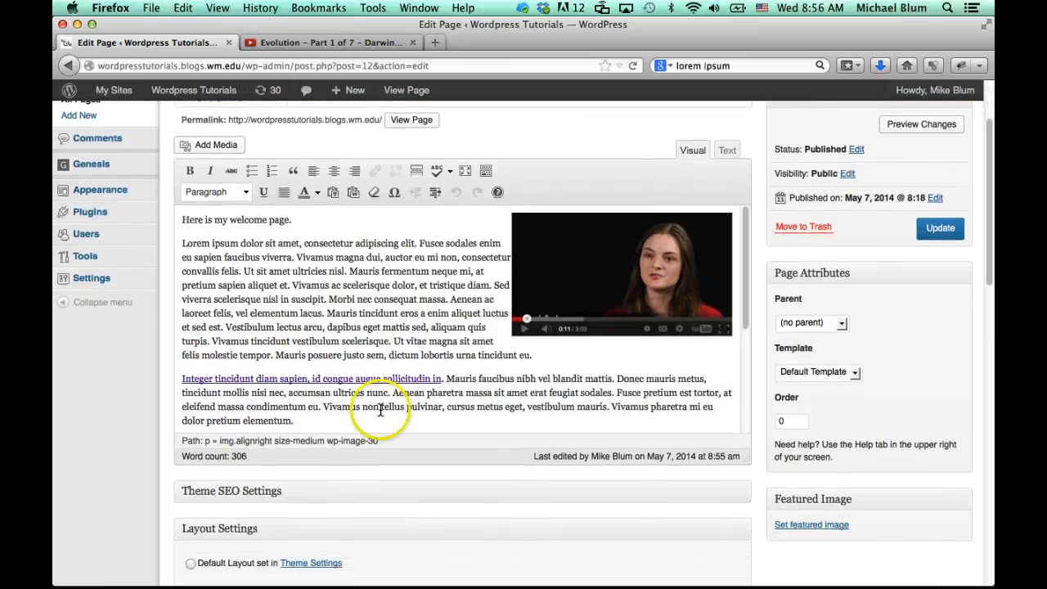
scroll(432, 397, "down", 4)
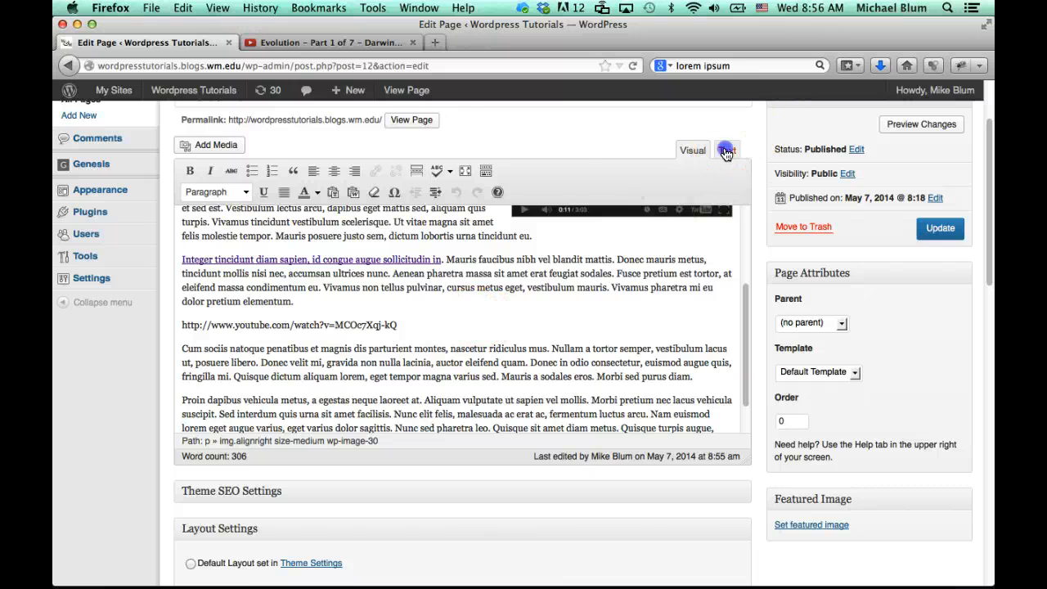
left_click(725, 153)
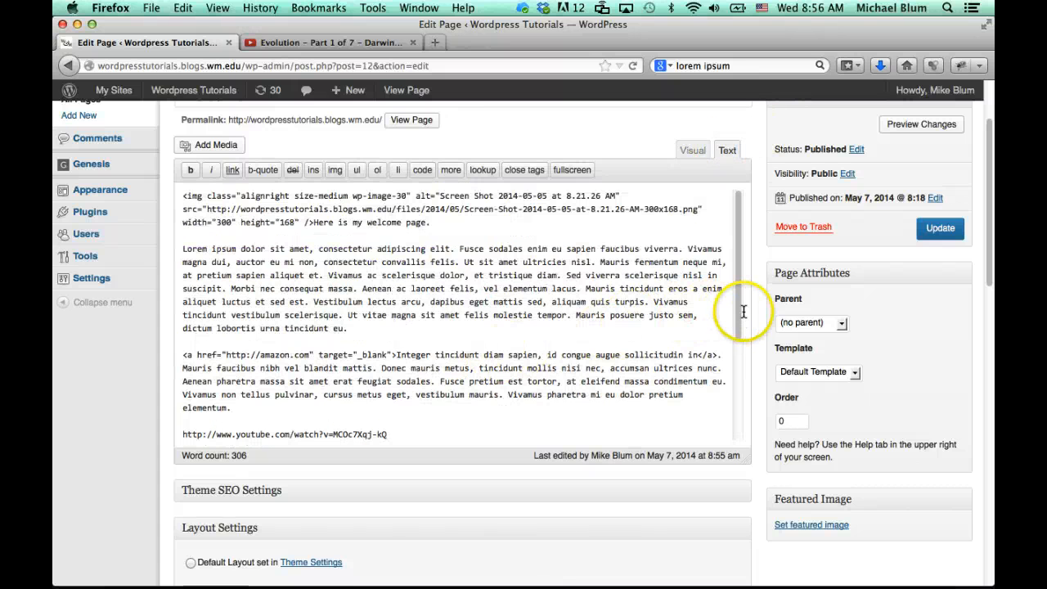
Wrap the YouTube URL in <p> and </p> tags in the page's HTML and update the page.
left_click_drag(743, 309, 745, 370)
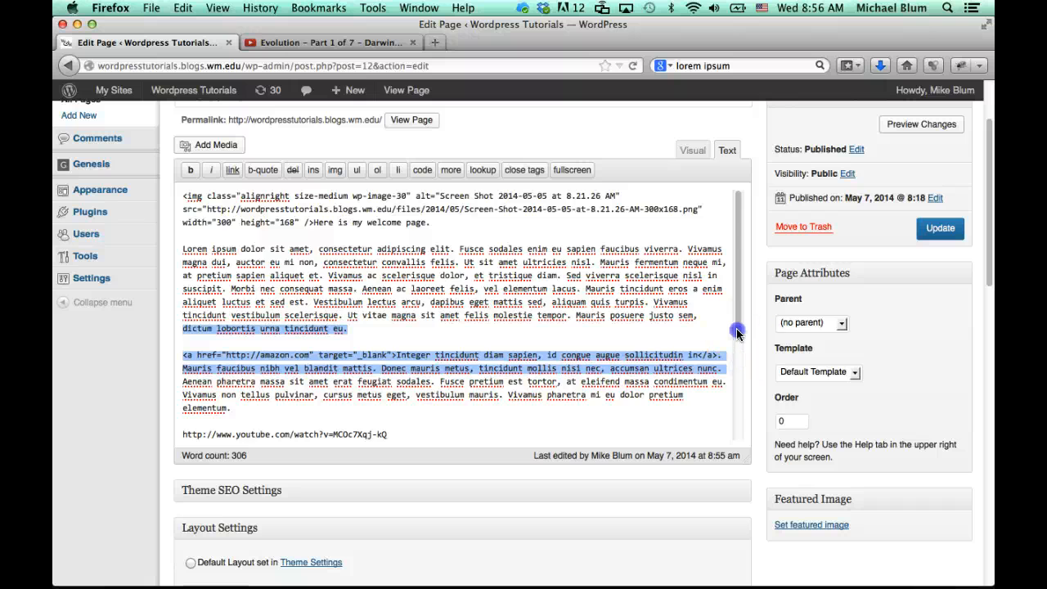
left_click_drag(736, 331, 738, 381)
left_click(435, 364)
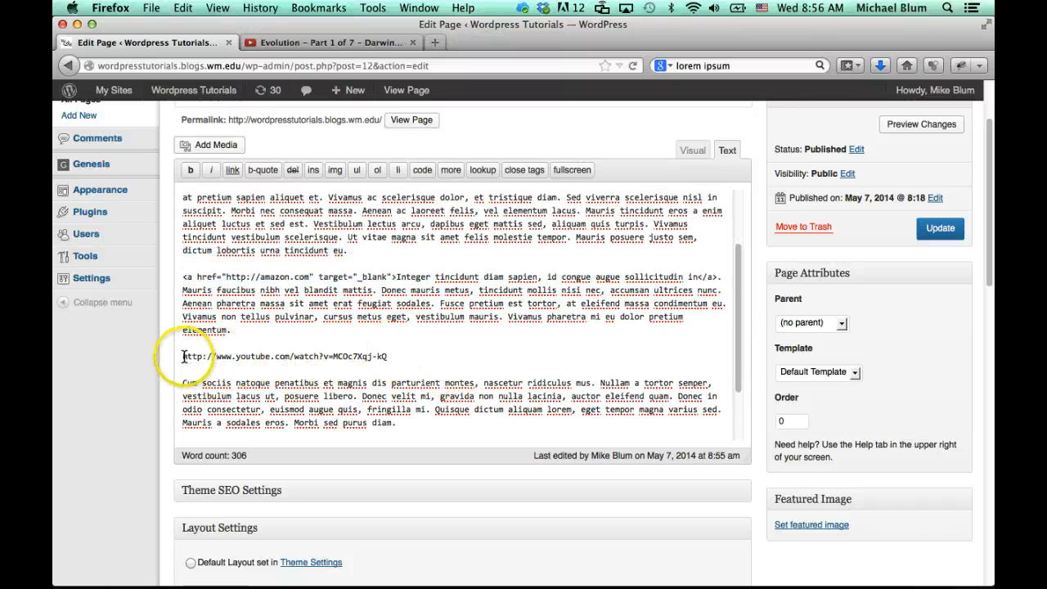
left_click(198, 422)
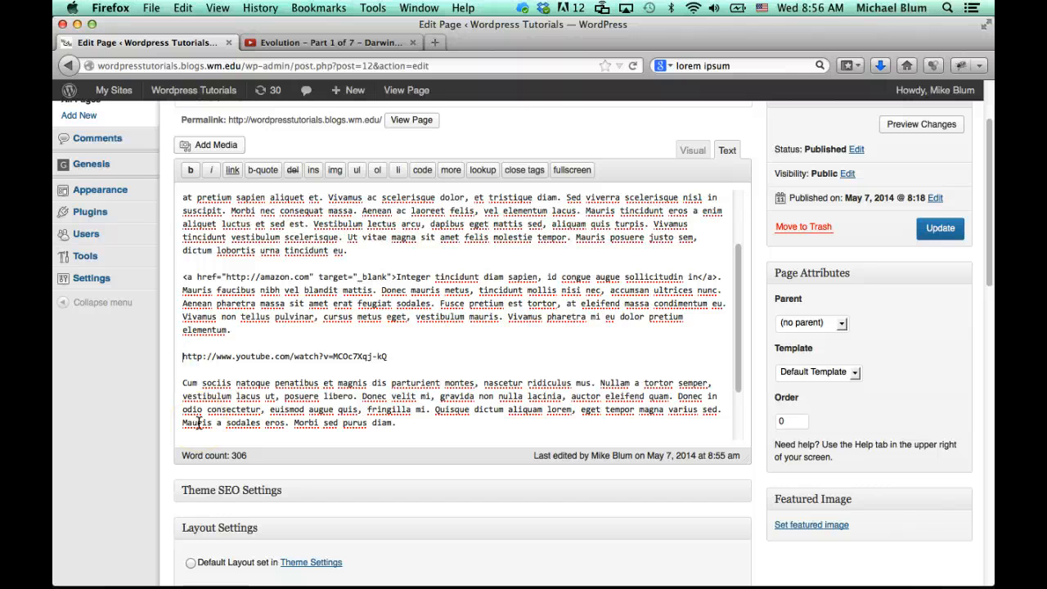
type("<")
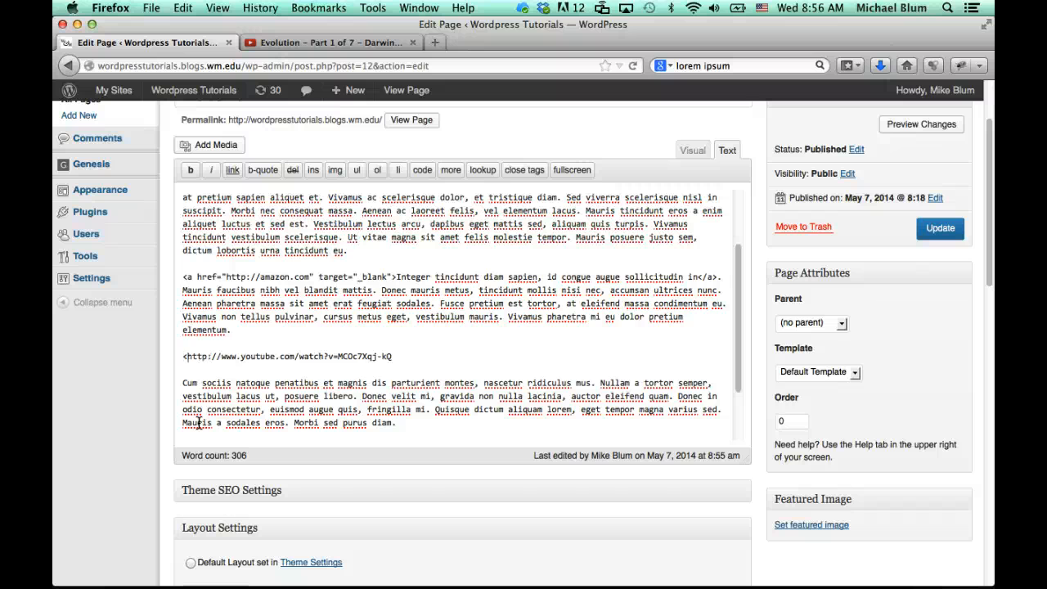
type("p>")
left_click(412, 350)
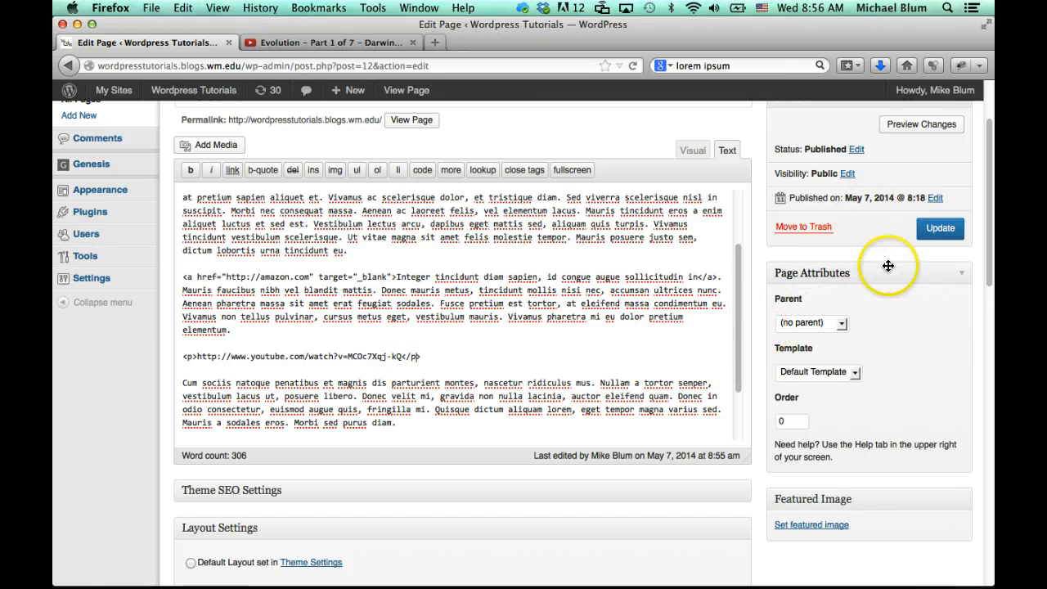
left_click(939, 229)
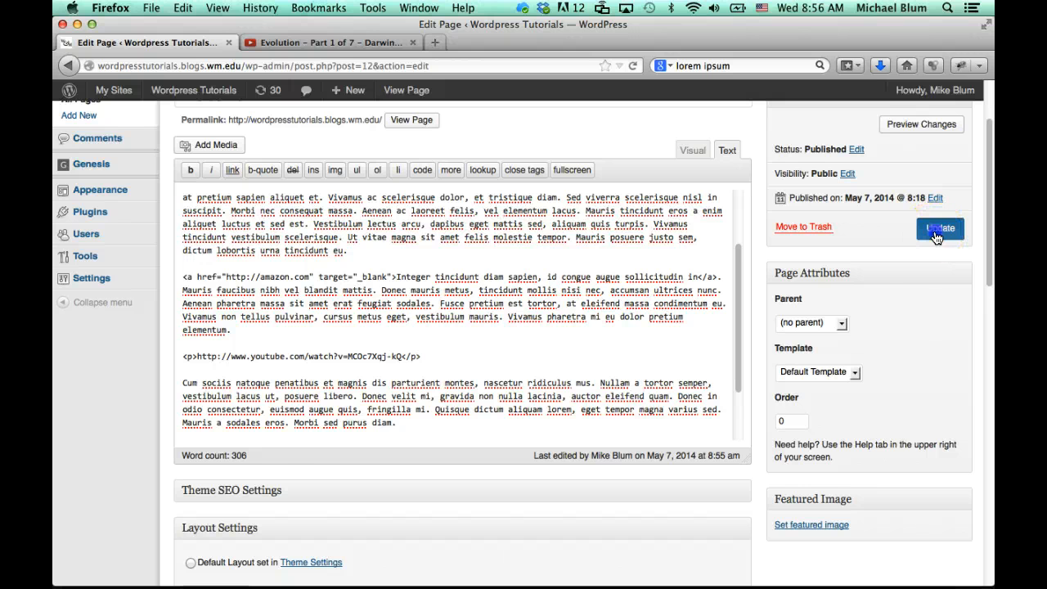
scroll(863, 302, "up", 3)
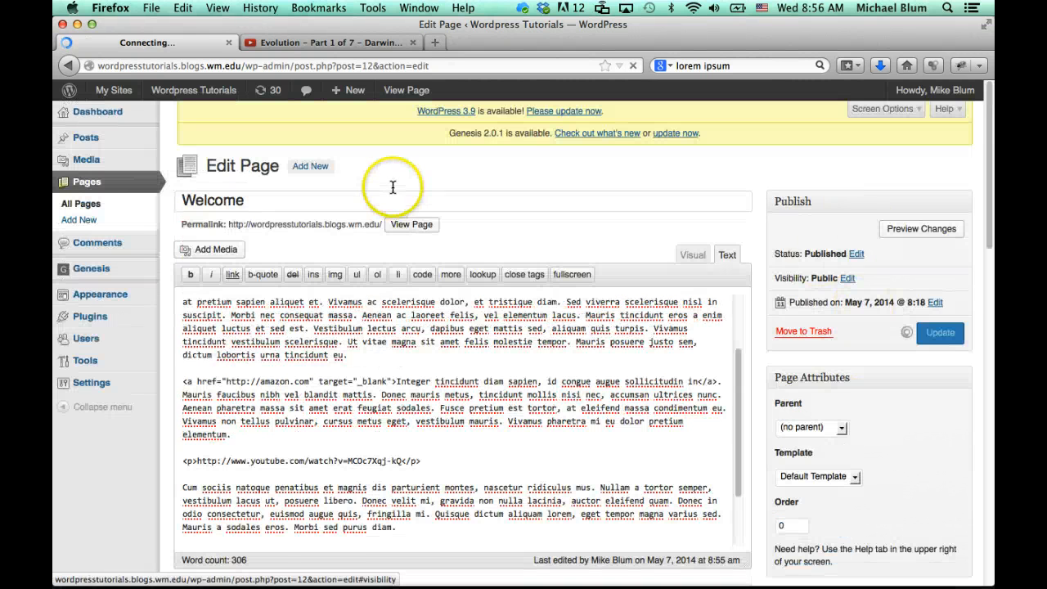
View the published Welcome page and check how the YouTube URL wrapped in paragraph tags is displayed.
left_click(407, 95)
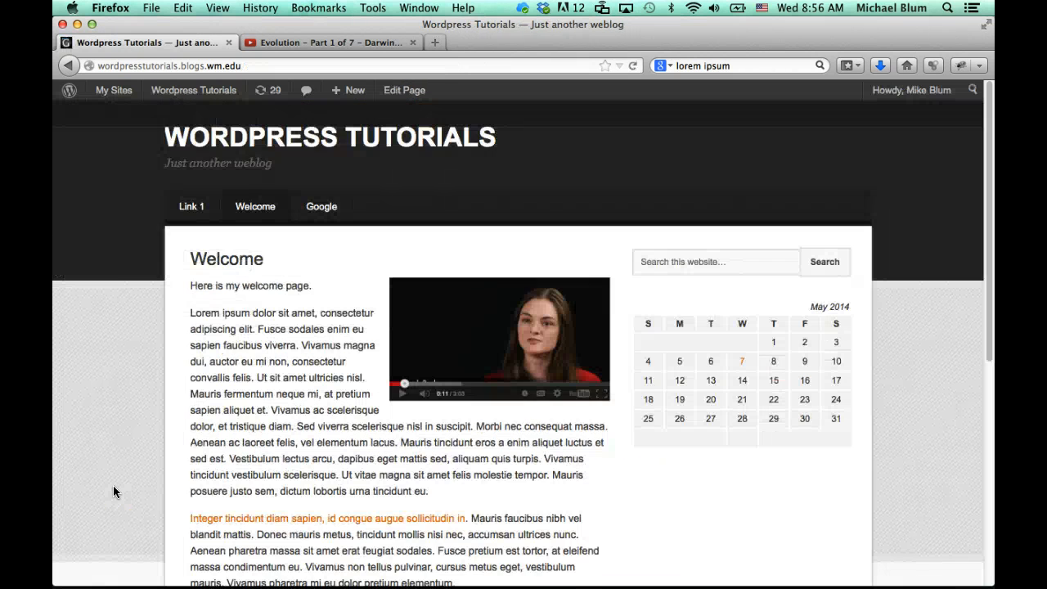
scroll(113, 485, "down", 5)
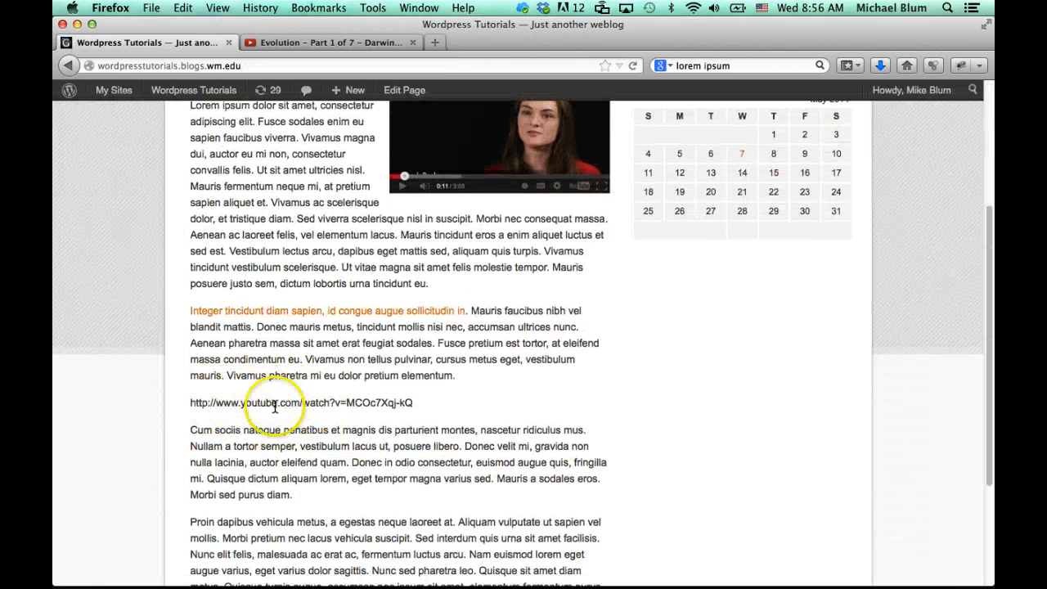
scroll(291, 421, "up", 5)
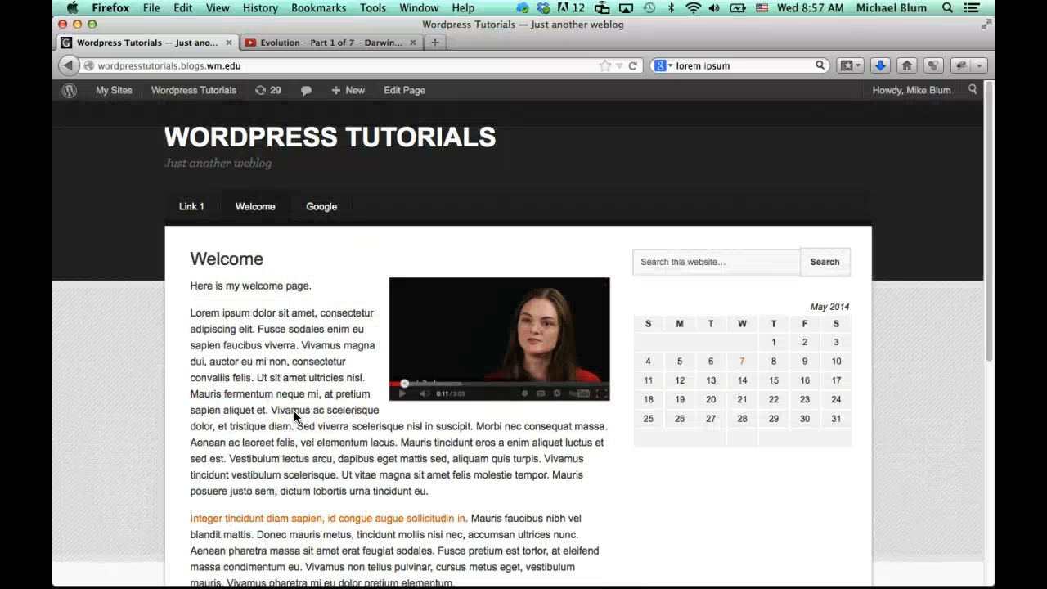
Reopen the Welcome page for editing, remove the <p> and </p> tags around the YouTube URL in the HTML, and update the page.
left_click(396, 92)
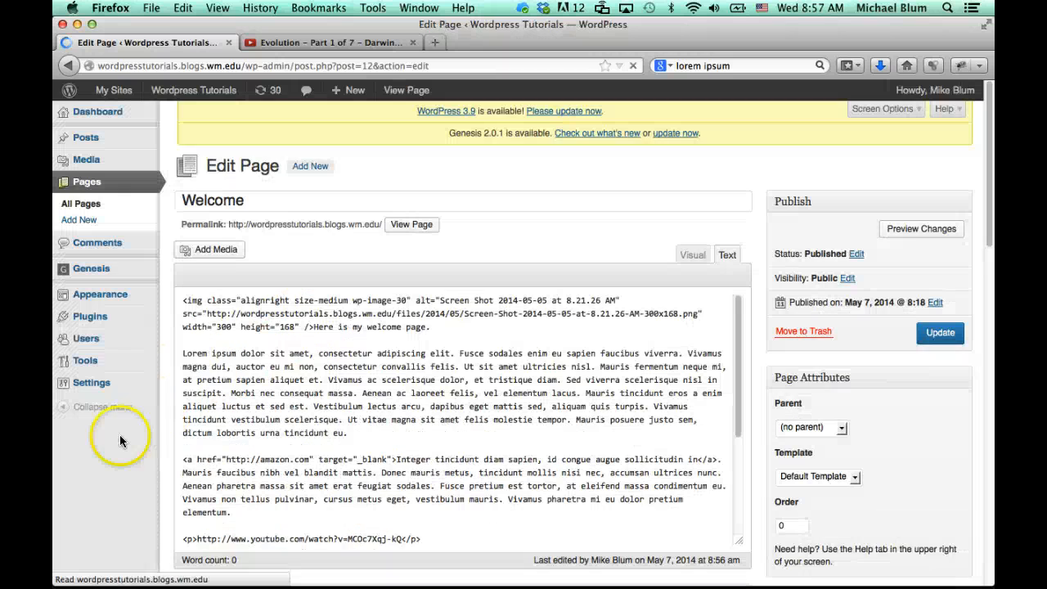
scroll(107, 443, "down", 2)
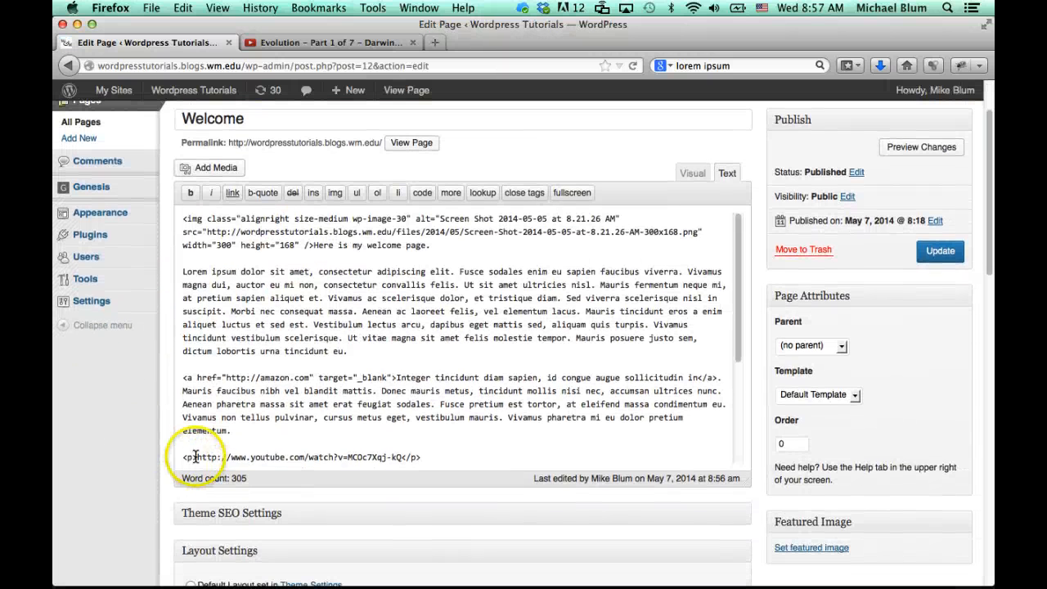
left_click(195, 452)
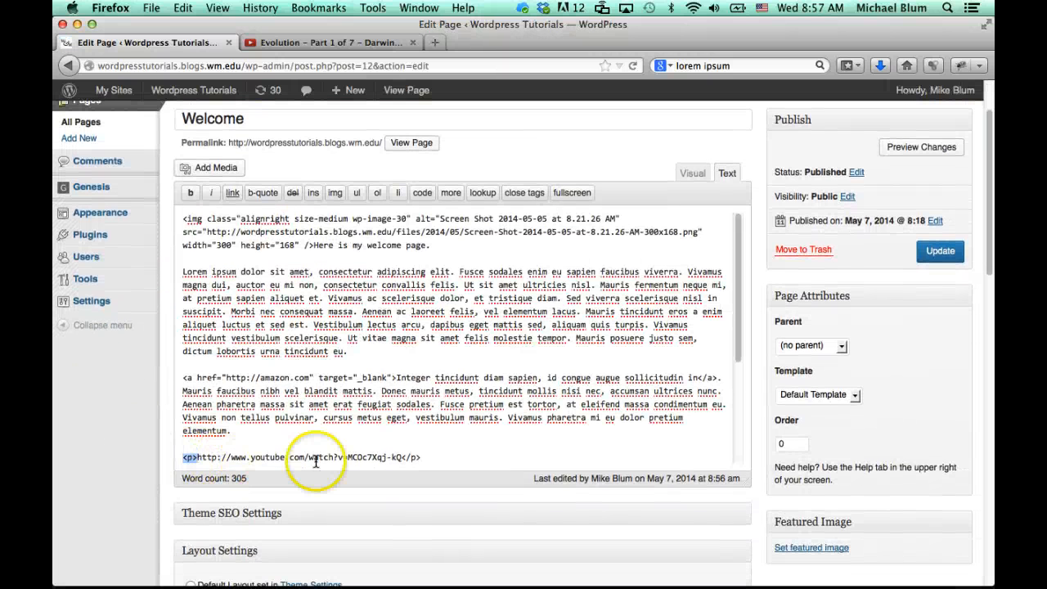
key("BackSpace")
left_click(416, 457)
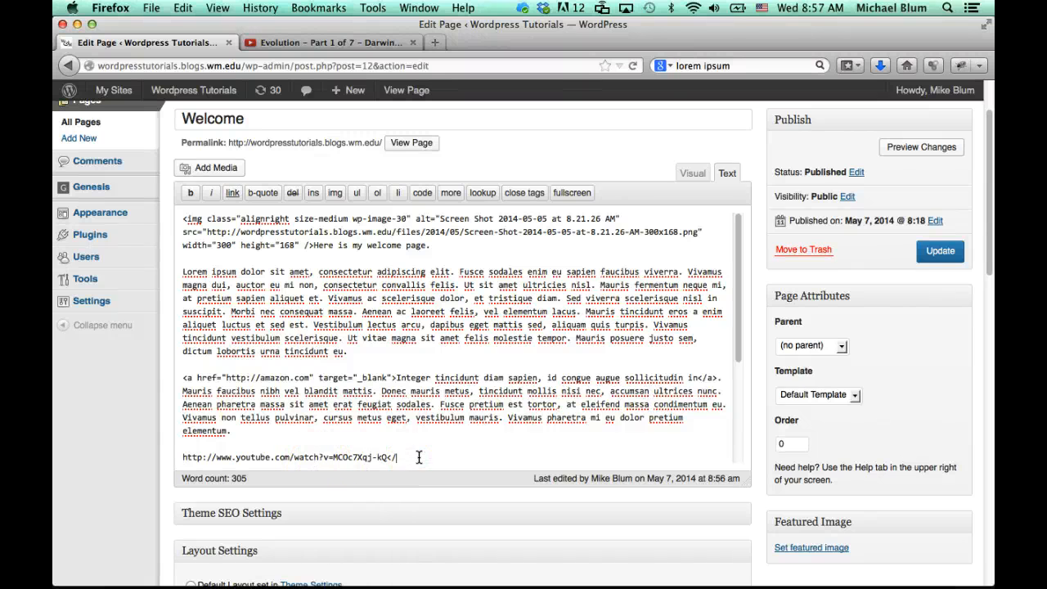
left_click(938, 251)
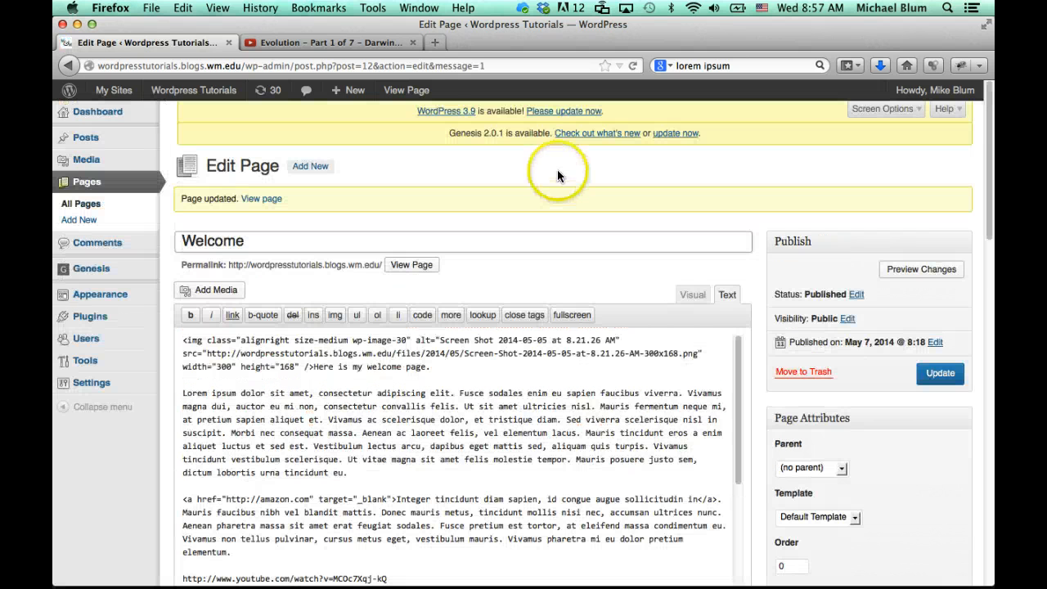
View the published Welcome page to check the video without the paragraph tags around its URL.
left_click(407, 91)
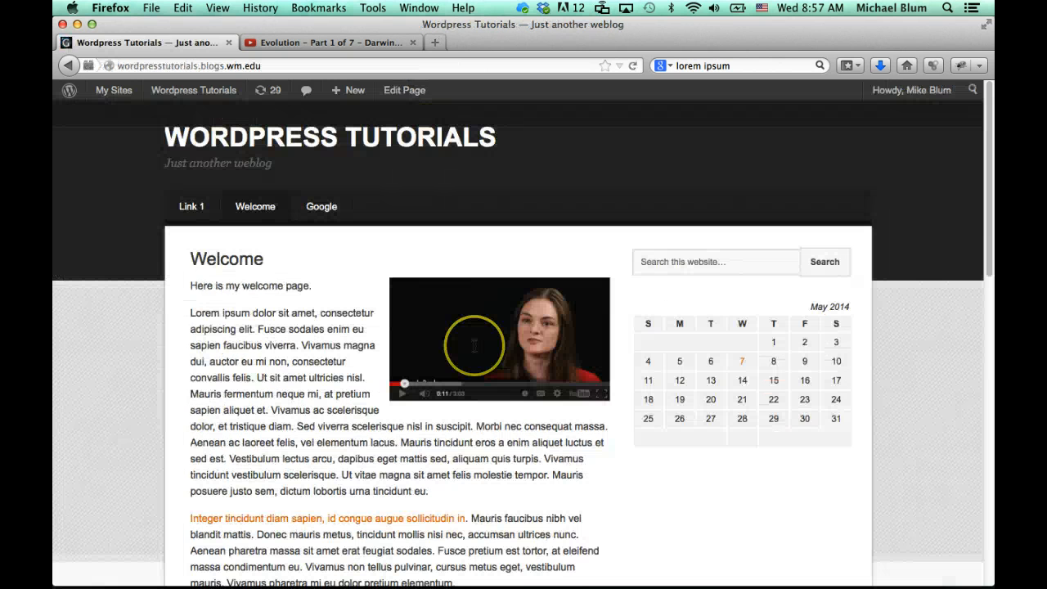
scroll(474, 347, "down", 5)
scroll(474, 346, "up", 5)
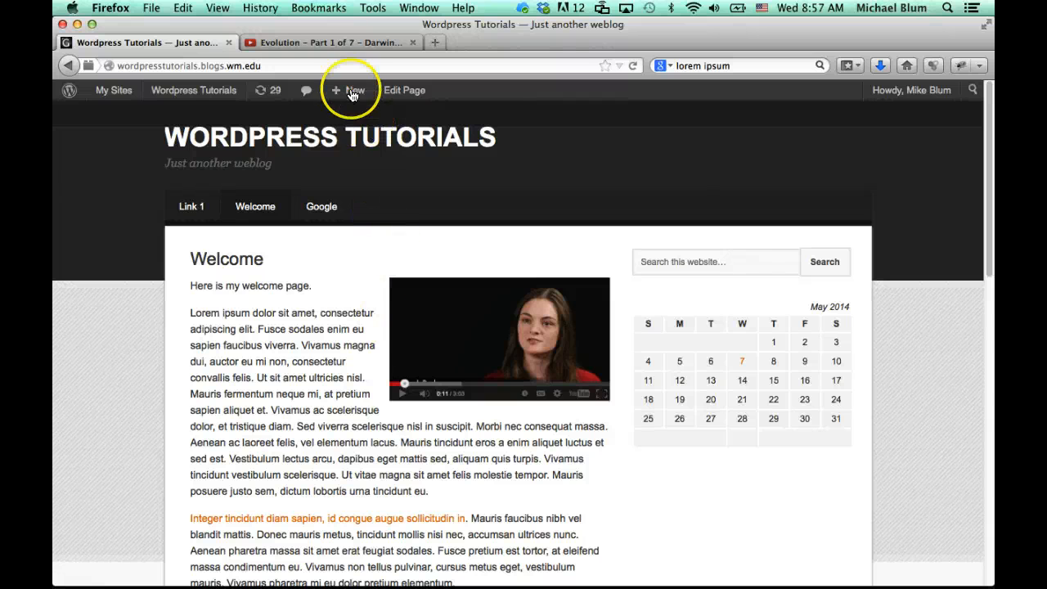
Switch to the YouTube page of the Evolution video and show the embed code among its sharing options.
left_click(324, 42)
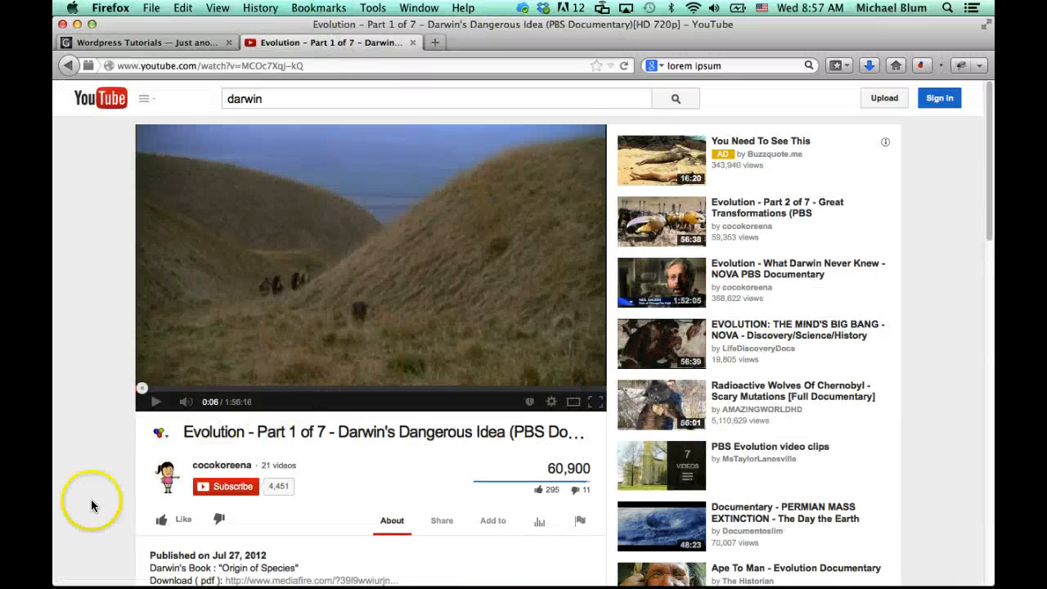
scroll(91, 501, "down", 5)
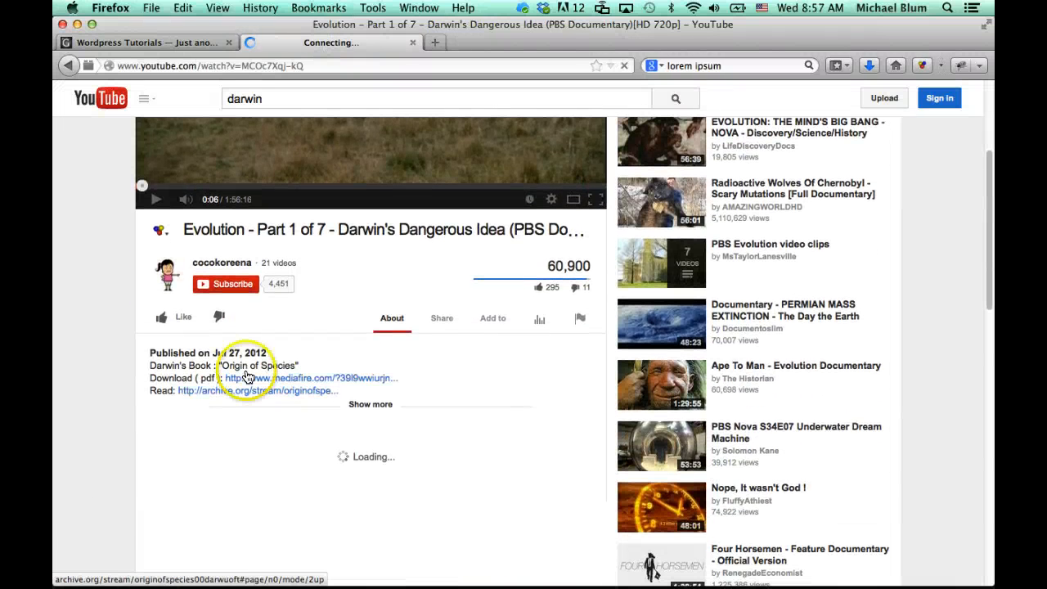
left_click(442, 319)
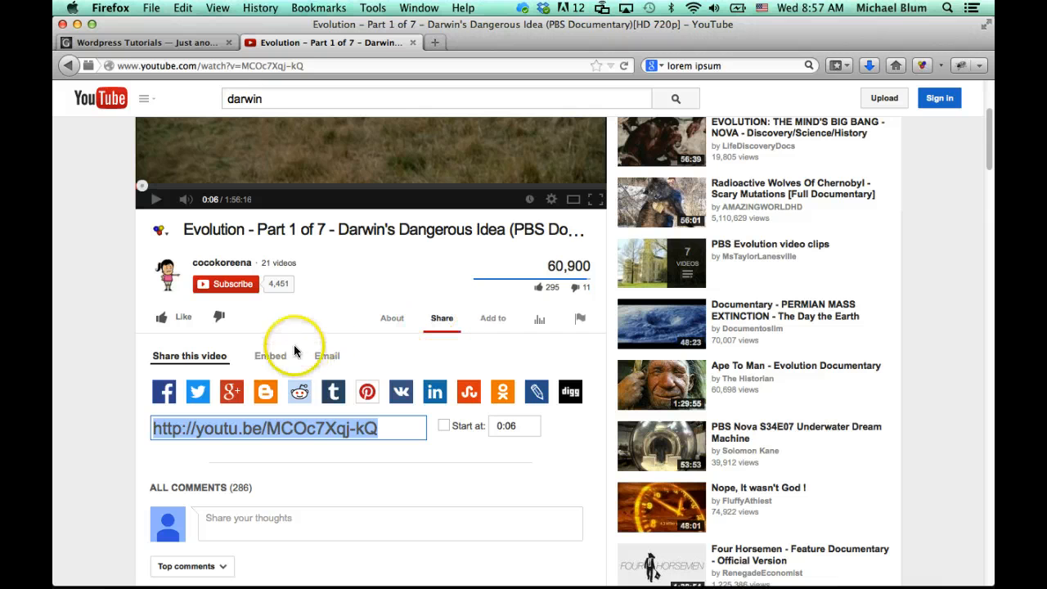
left_click(269, 358)
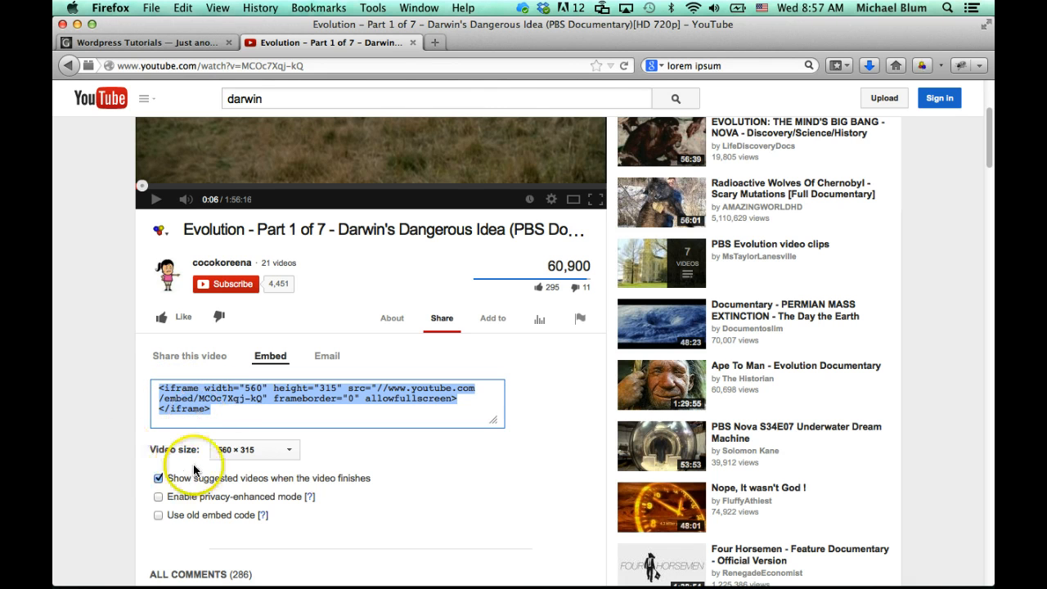
Keep the video size at 560 × 315, turn off suggested videos when the video finishes, and copy the iframe embed code.
left_click(288, 452)
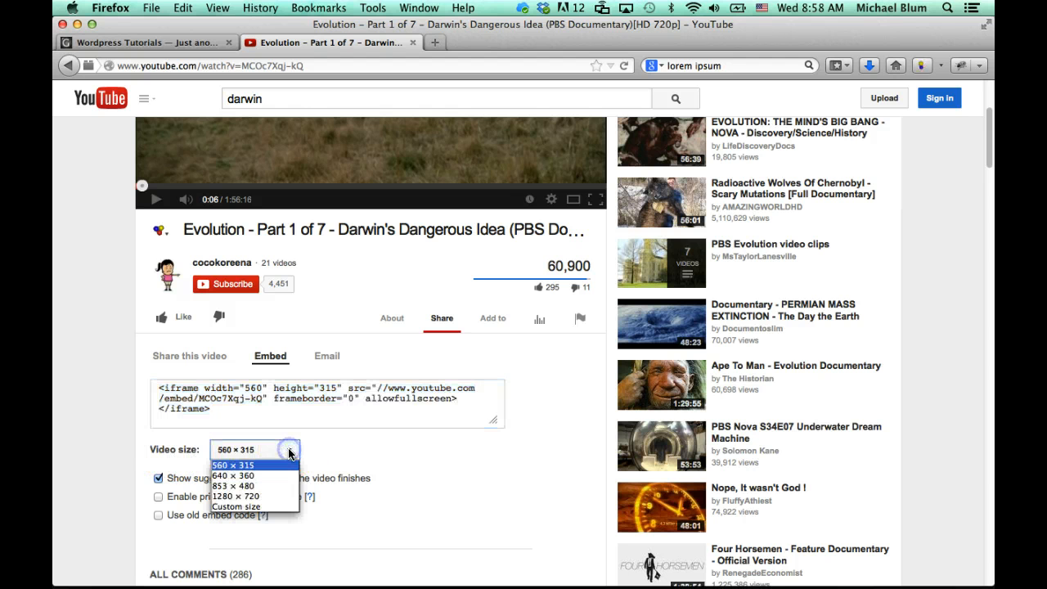
left_click(289, 451)
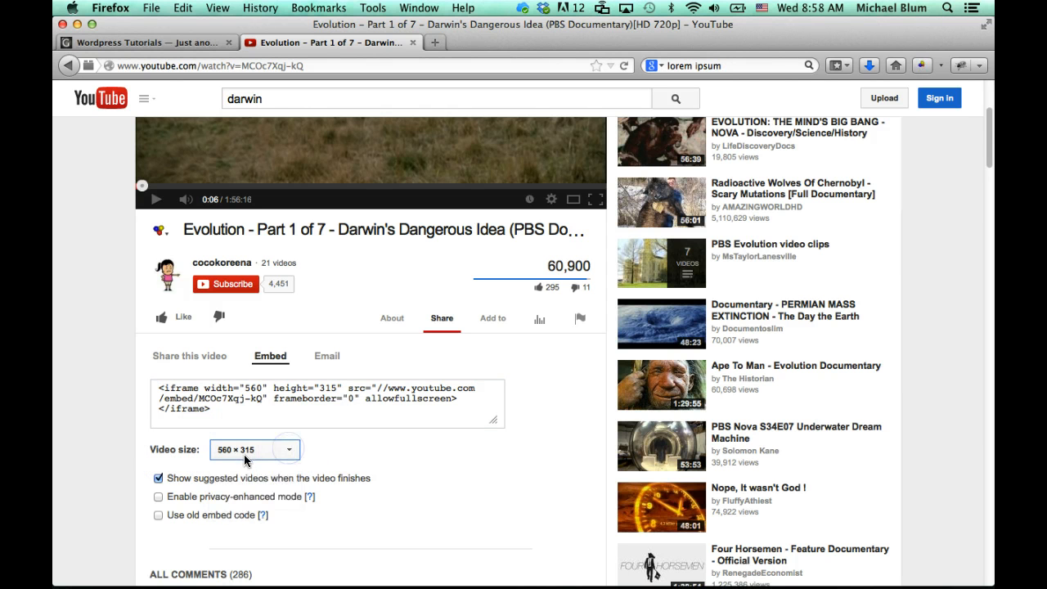
left_click(231, 407)
left_click_drag(230, 406, 130, 381)
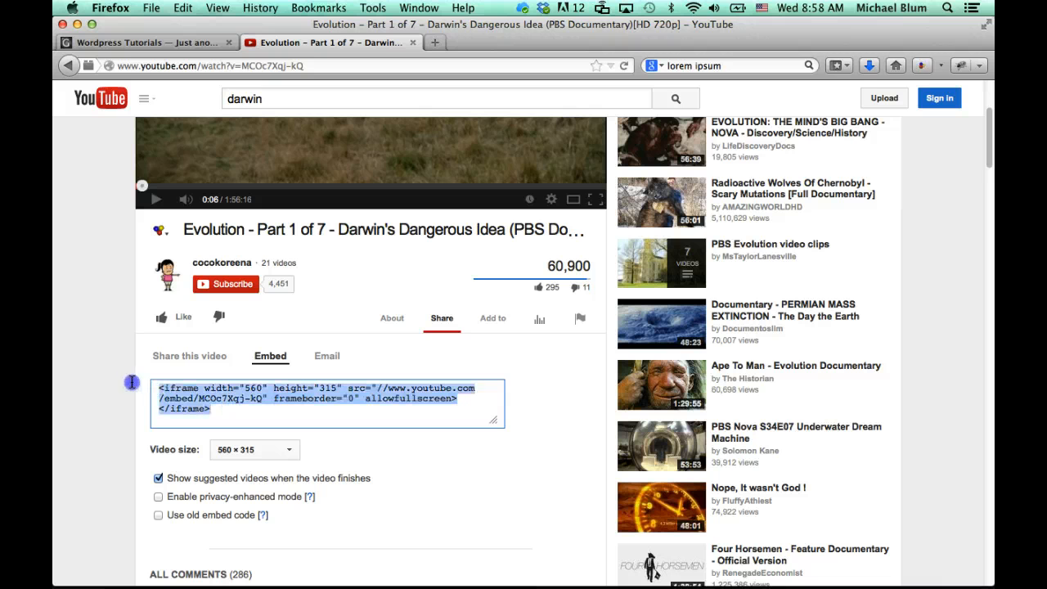
left_click(197, 403)
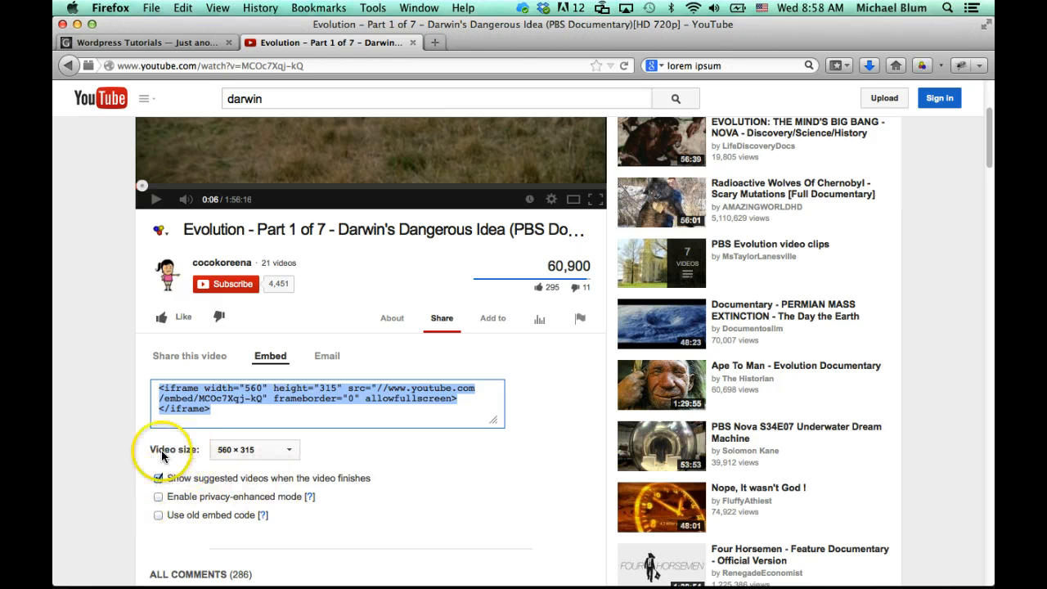
left_click(159, 480)
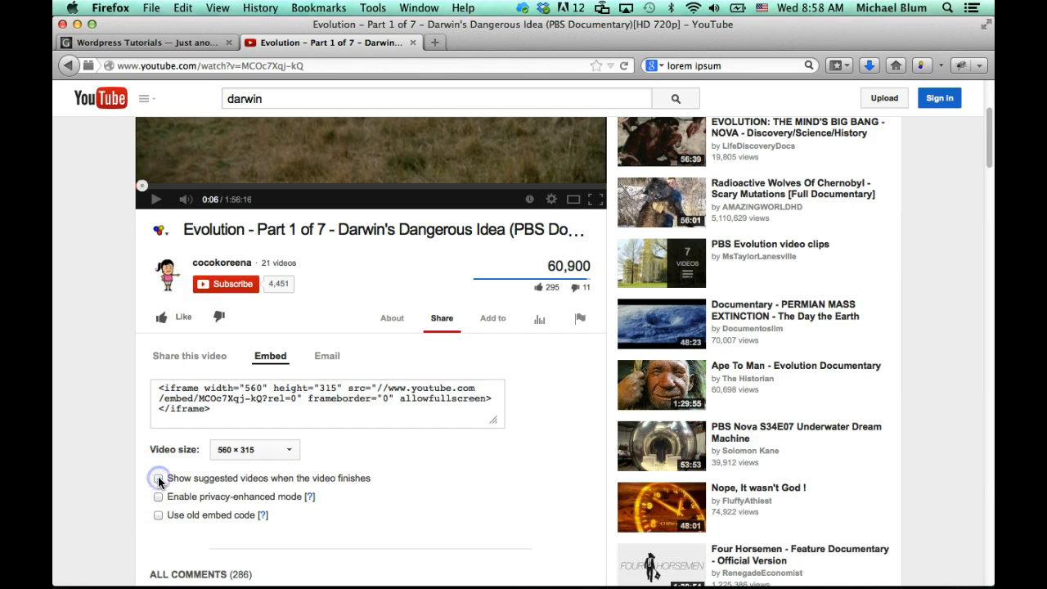
left_click(230, 411)
key("super+c")
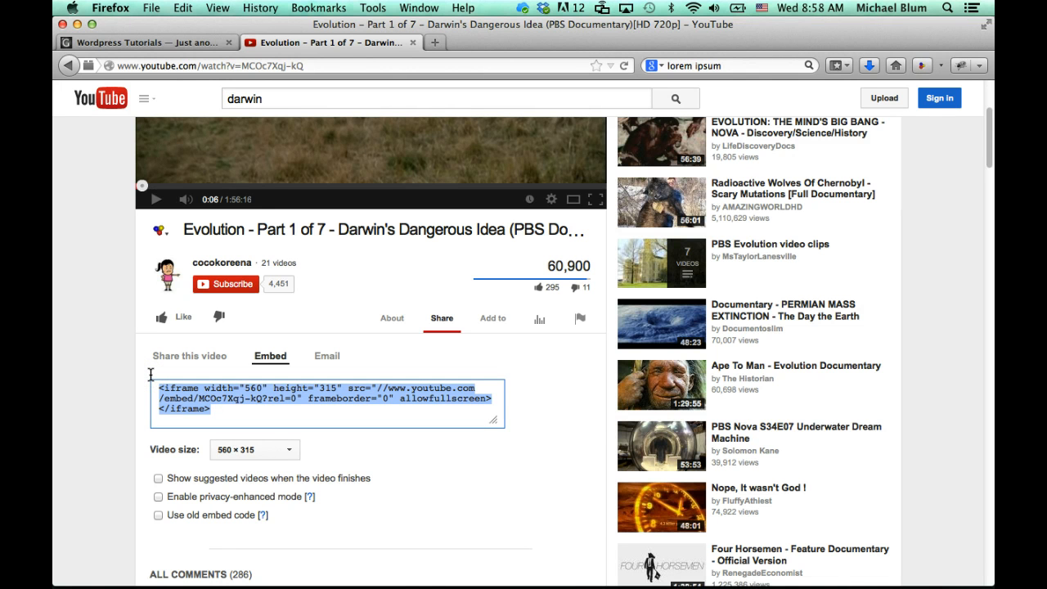
Return to the WordPress Welcome page, edit it in the visual view, and delete the YouTube URL line below the "Integer tincidunt" paragraph.
left_click(145, 43)
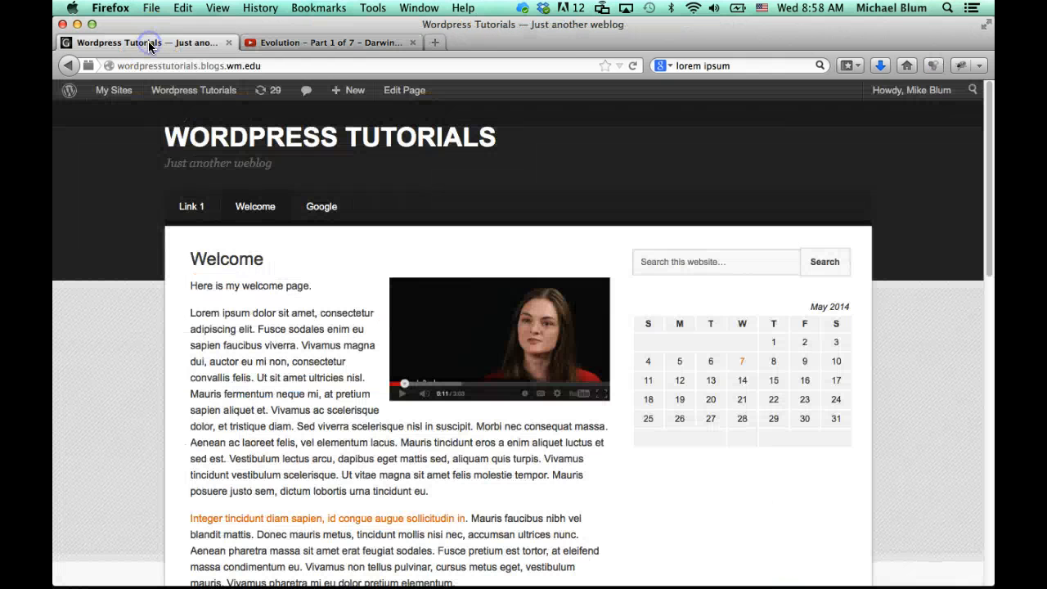
left_click(404, 91)
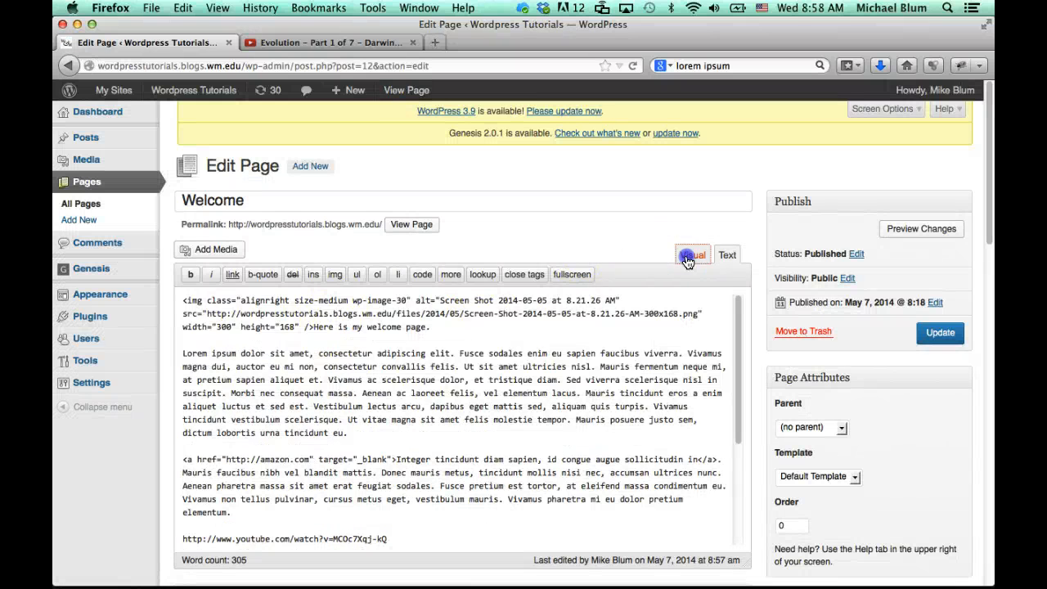
left_click(687, 259)
scroll(331, 462, "down", 3)
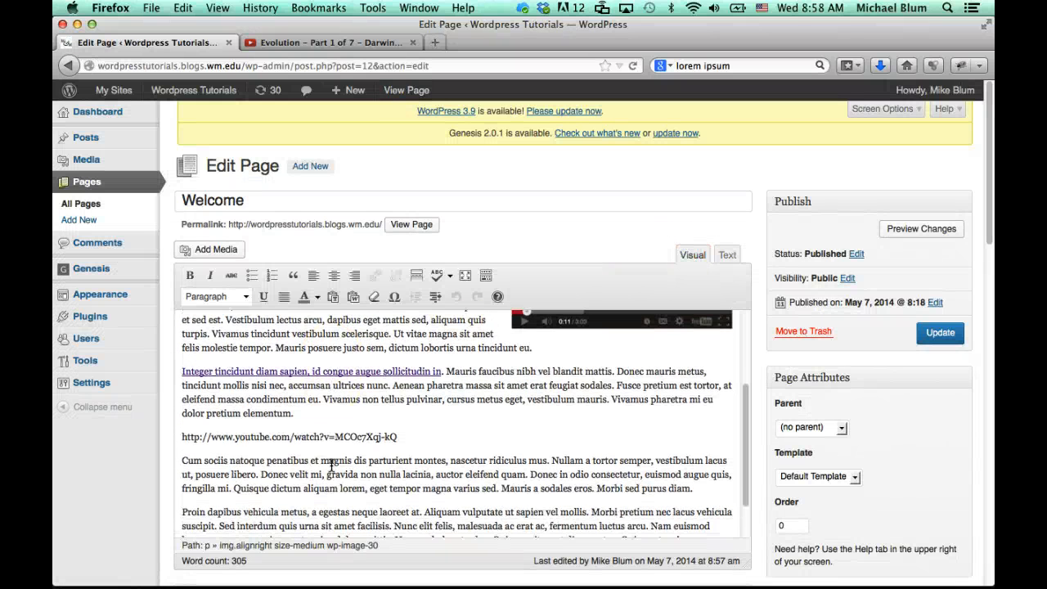
left_click(407, 438)
left_click_drag(407, 438, 174, 427)
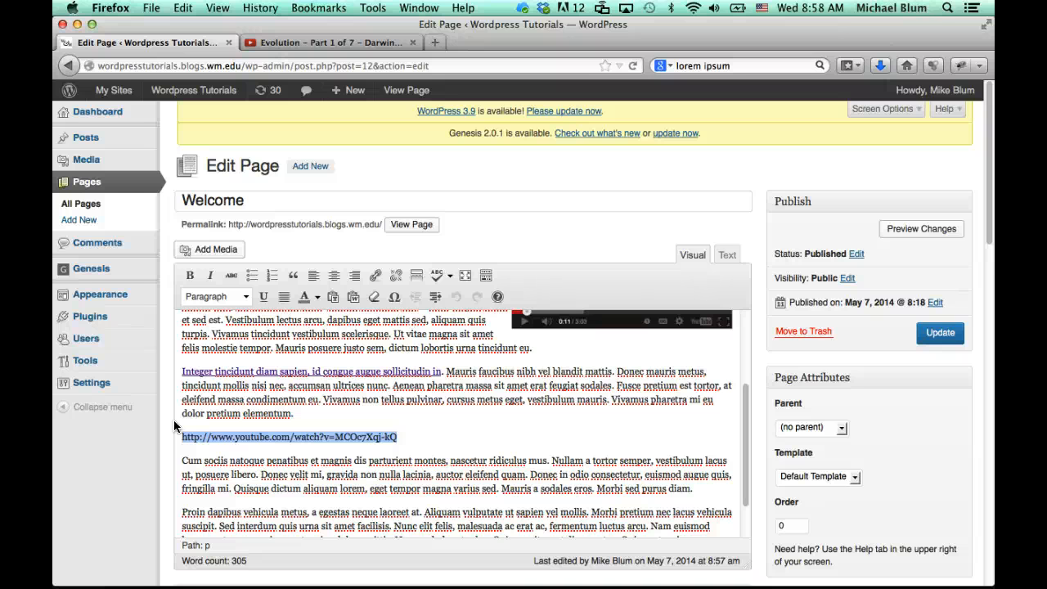
key("BackSpace")
key("BackSpace")
Add the placeholder line "******VIDEO GOES HERE*****" on its own line after the "Integer tincidunt" paragraph.
type("******")
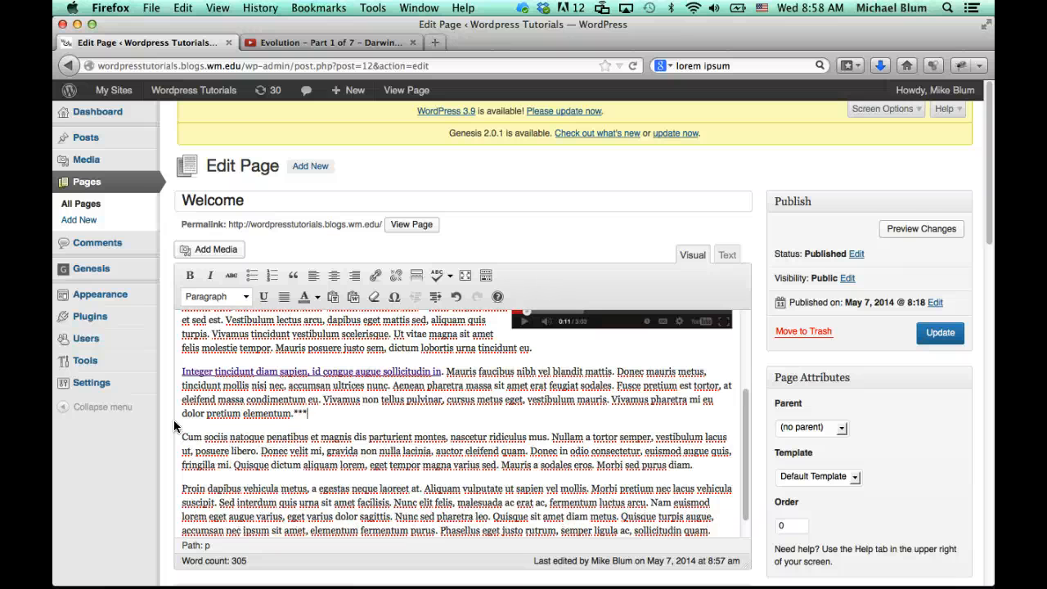
left_click(293, 413)
key("Return")
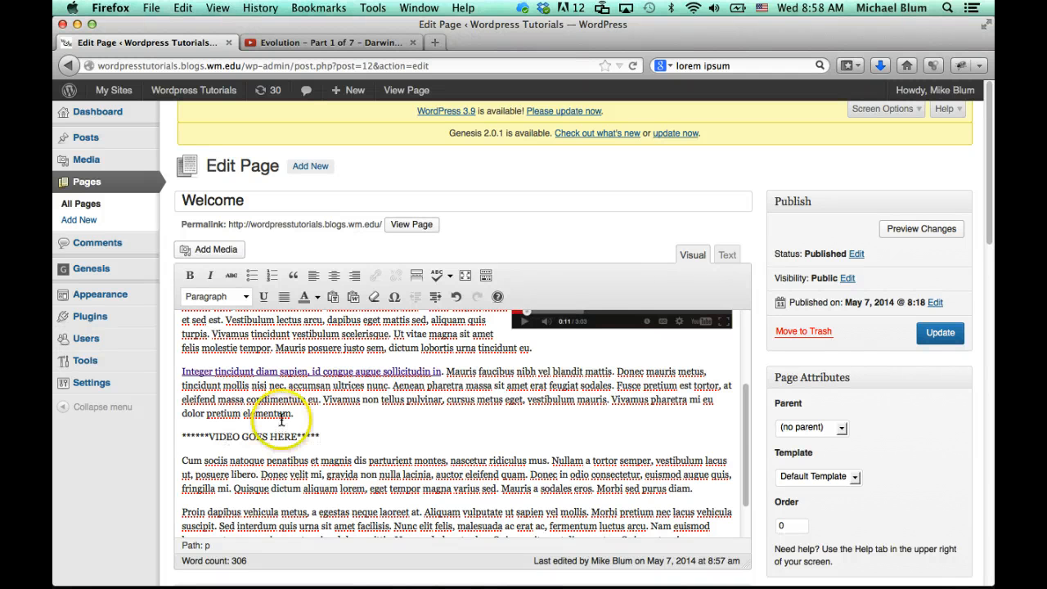
In the page's HTML text, replace the "VIDEO GOES HERE" placeholder with the copied iframe embed code and update the page.
left_click(727, 256)
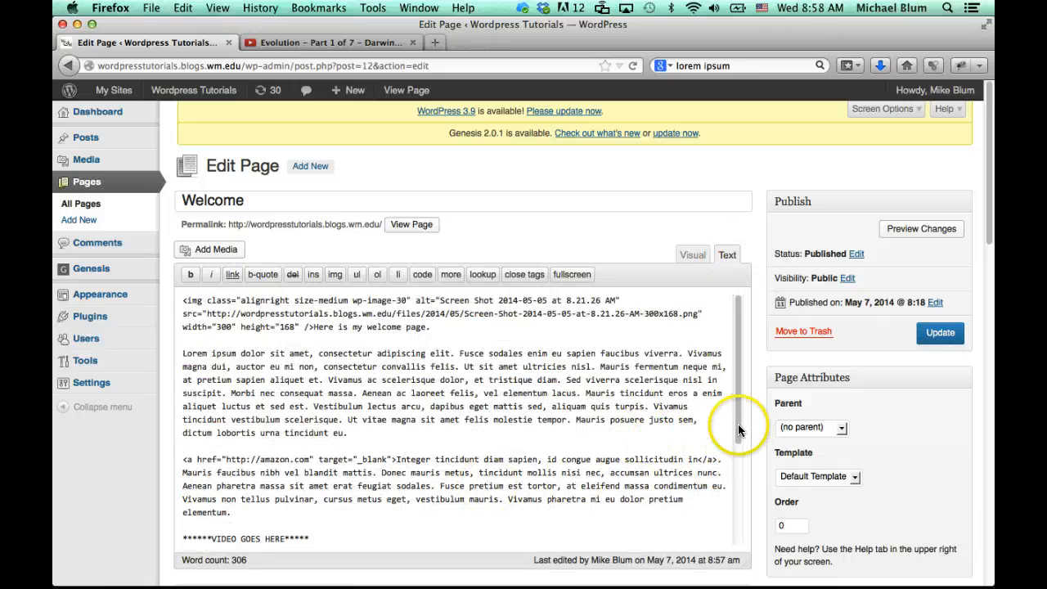
left_click_drag(743, 425, 738, 491)
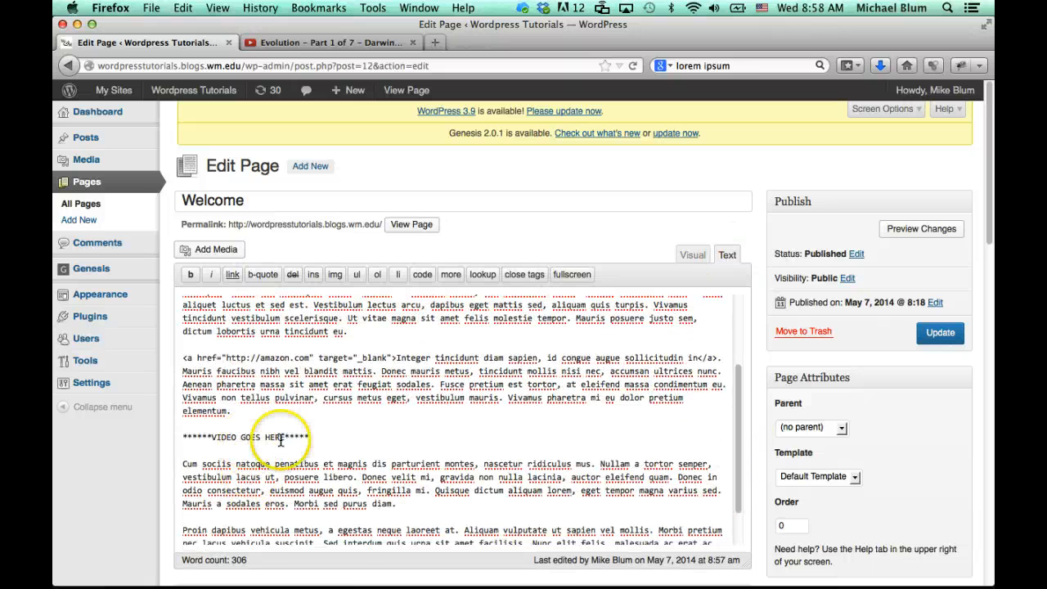
left_click_drag(310, 437, 182, 438)
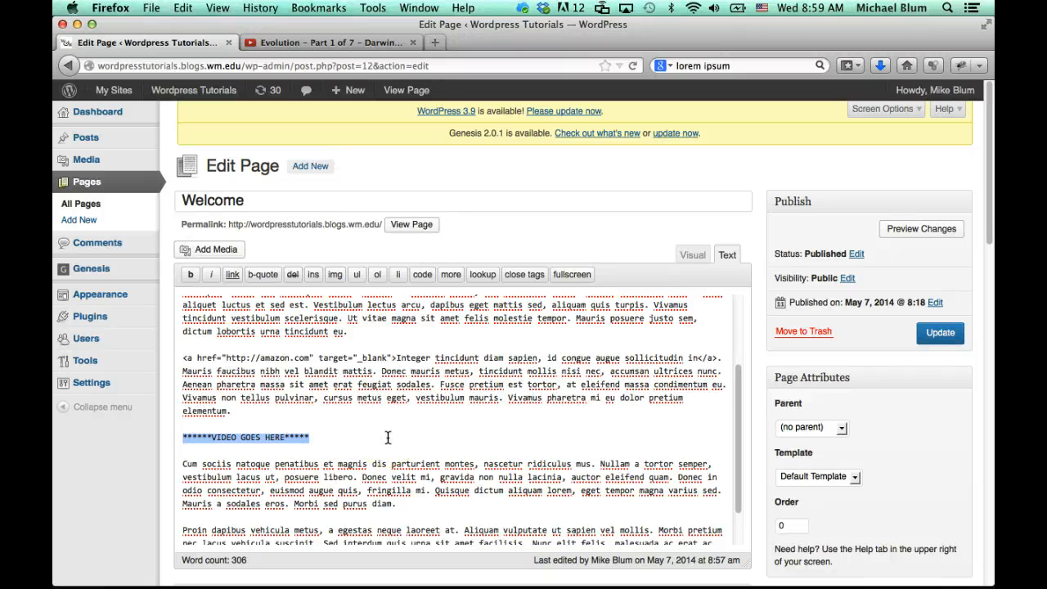
key("super+v")
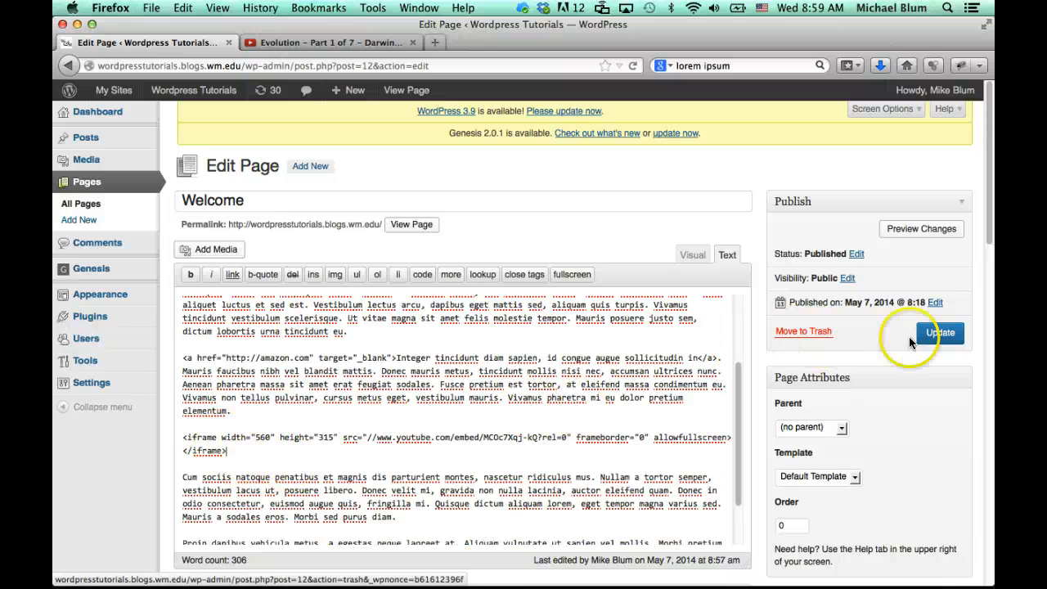
left_click(936, 333)
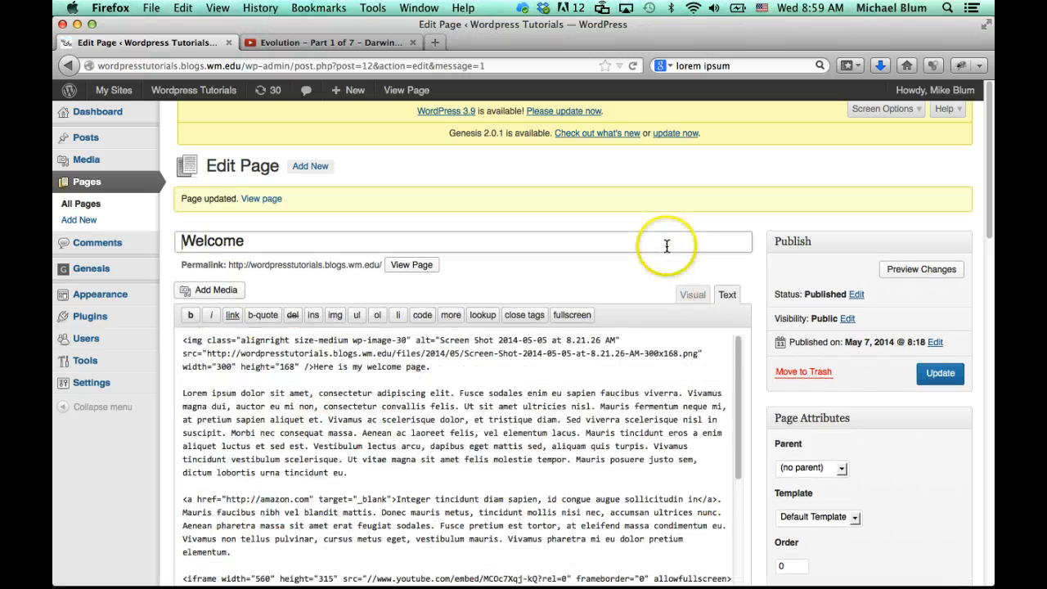
Check the embedded video's area in the visual view, and view the published Welcome page to examine the video player.
left_click(692, 296)
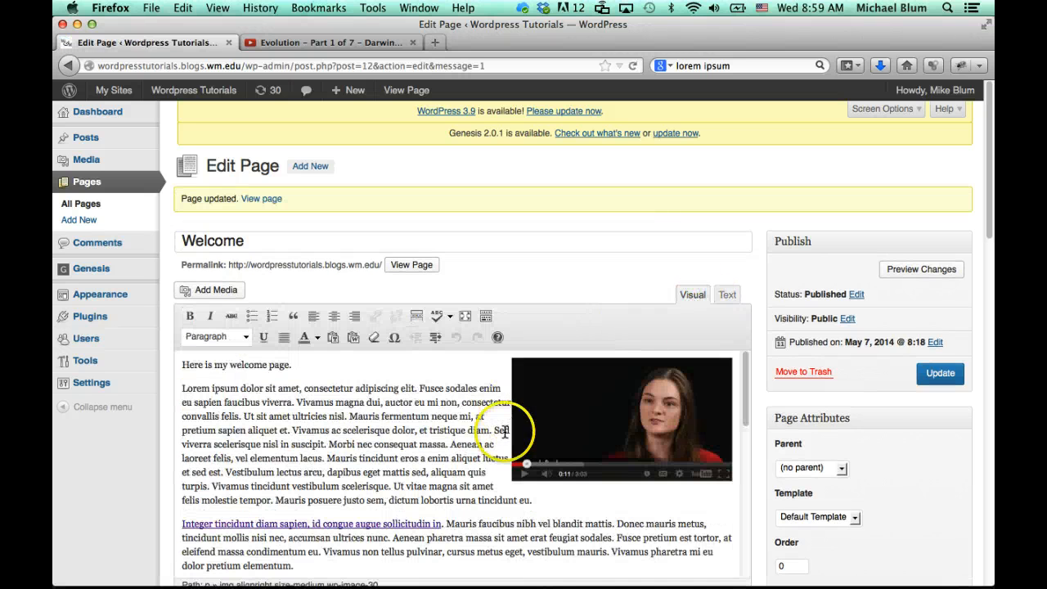
scroll(502, 432, "down", 5)
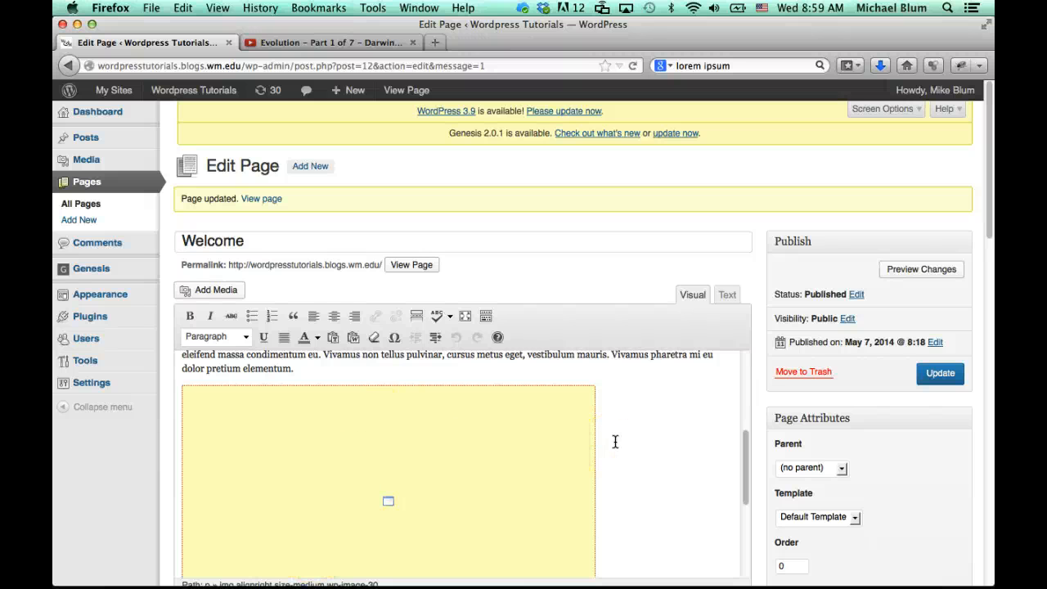
left_click(414, 93)
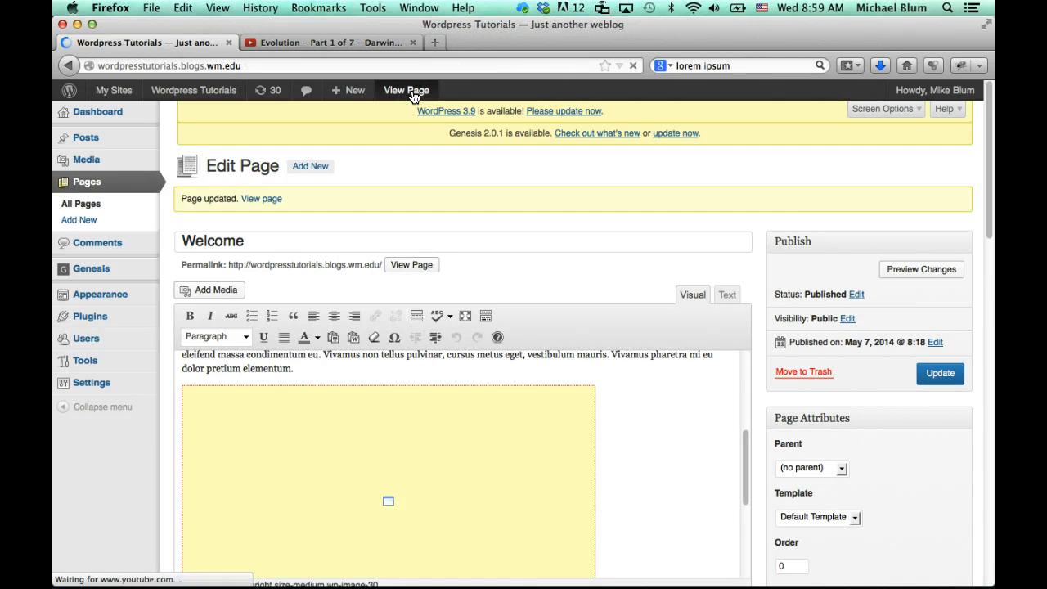
scroll(528, 444, "down", 5)
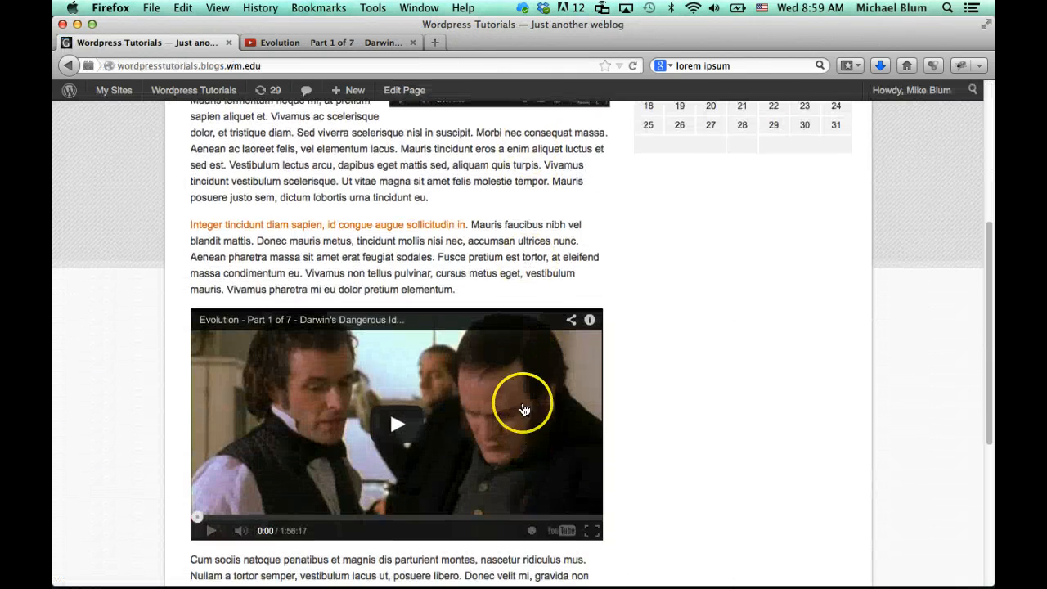
left_click(379, 431)
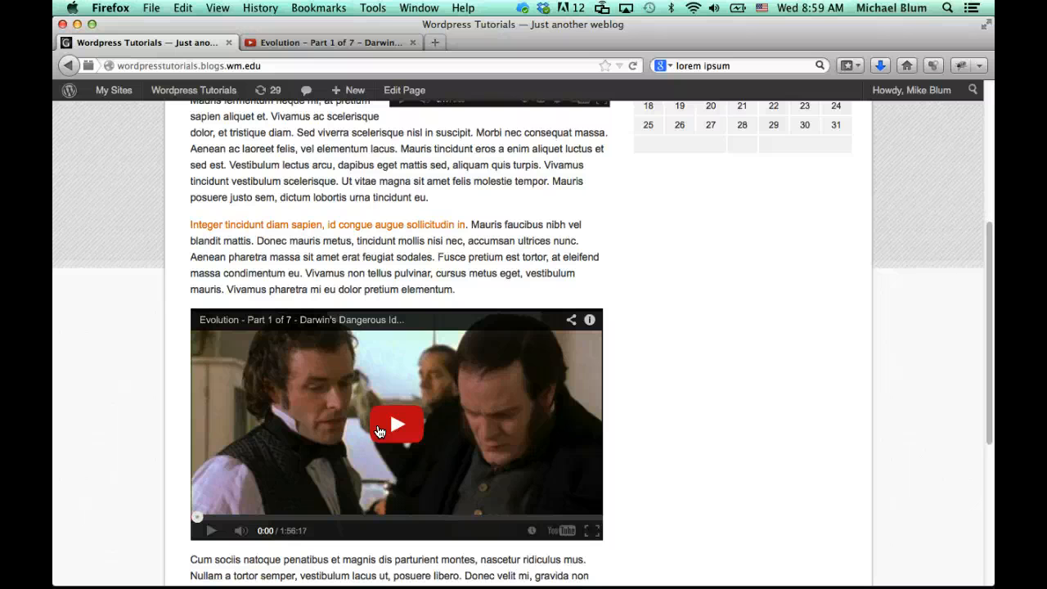
left_click(380, 332)
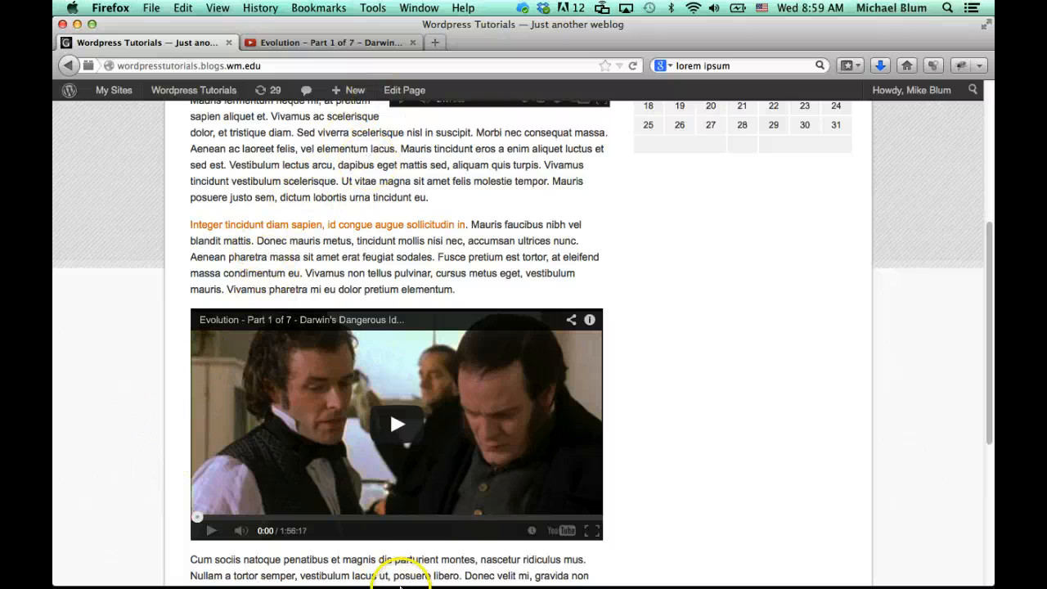
mouse_move(425, 561)
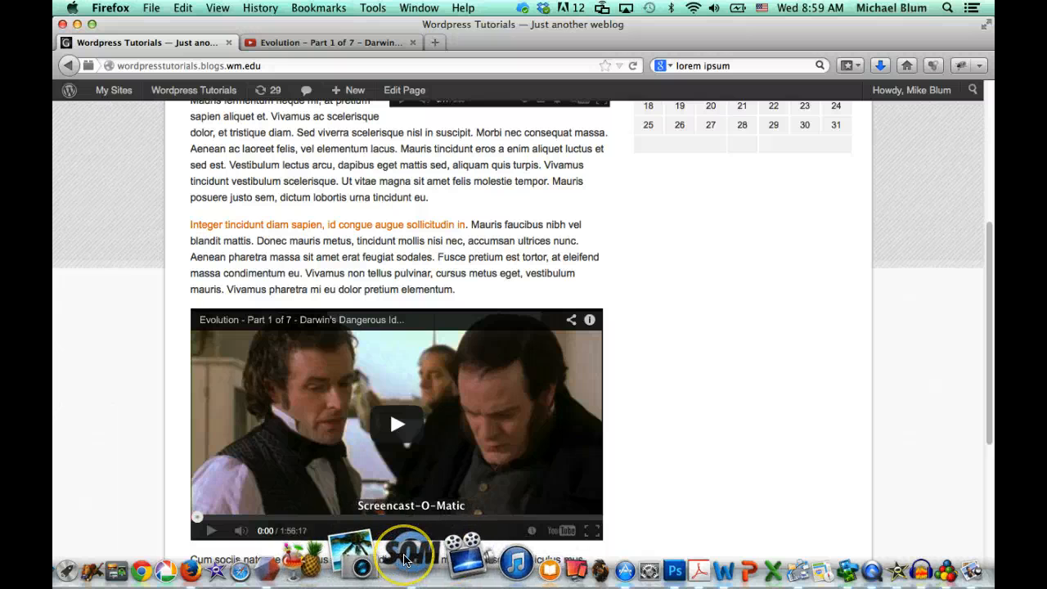